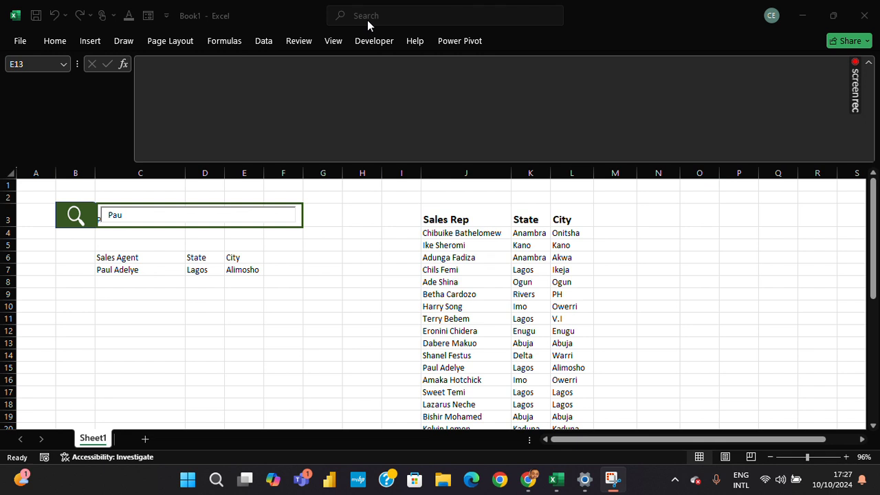
Clear the existing text in the search box and filter the sales list by the letters Ba.
click(195, 215)
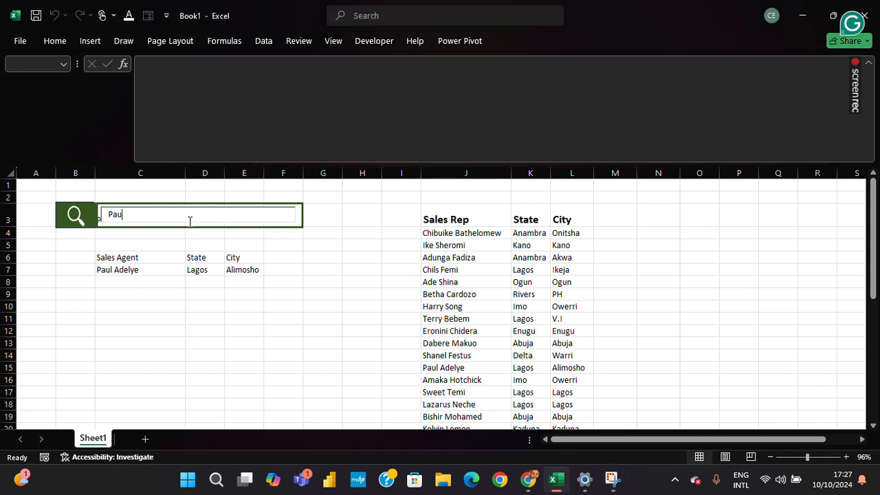
key(BackSpace)
key(BackSpace)
key(BackSpace)
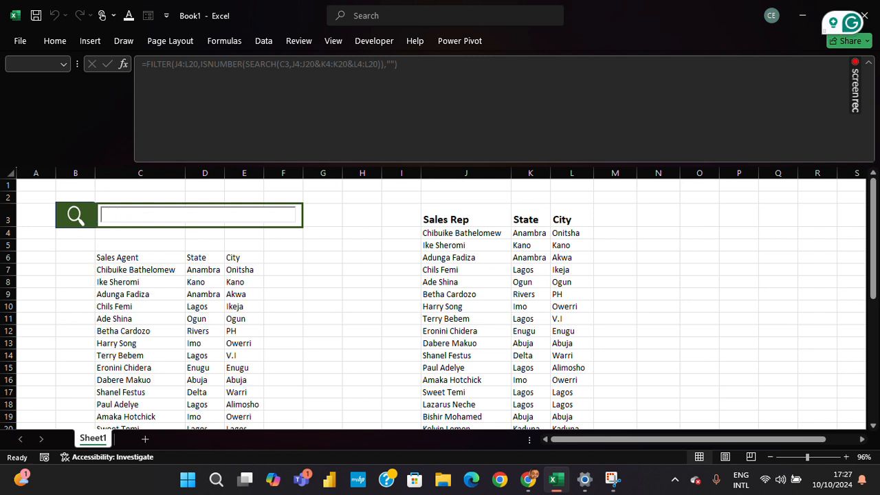
text(Ba)
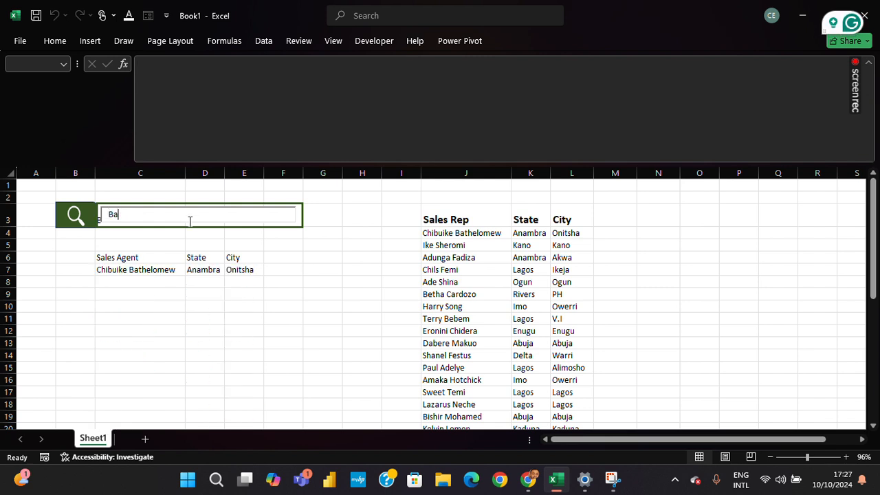
Replace the search text with the first four letters of the first sales rep from Imo.
key(BackSpace)
key(BackSpace)
text(Ha)
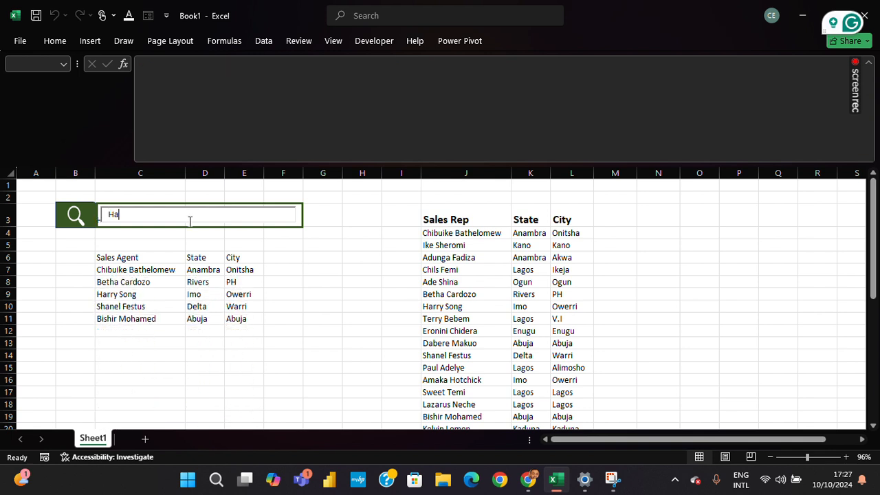
text(rr)
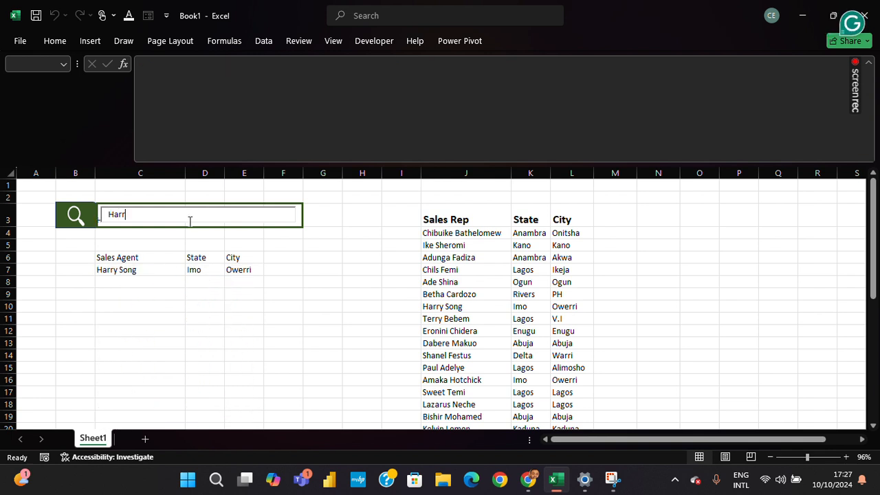
Clear the search box and filter the list by the first name and first two surname letters of the Kano sales rep.
key(BackSpace)
key(BackSpace)
key(BackSpace)
key(BackSpace)
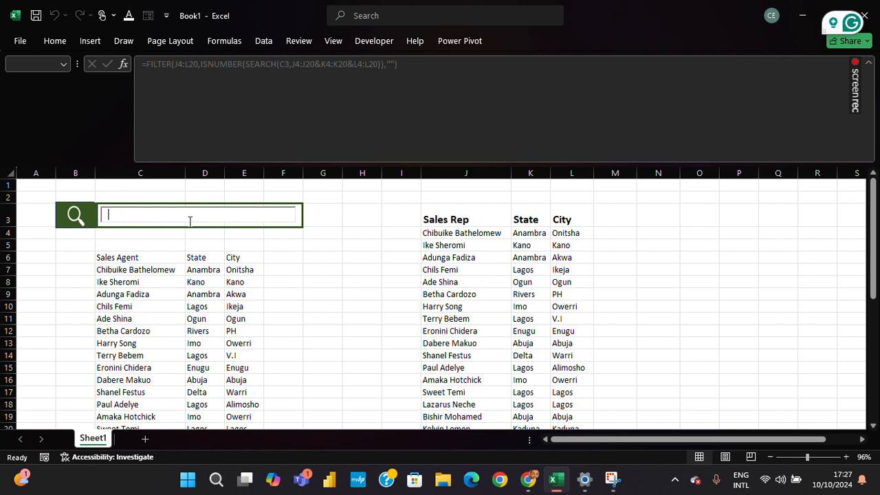
text(Ike)
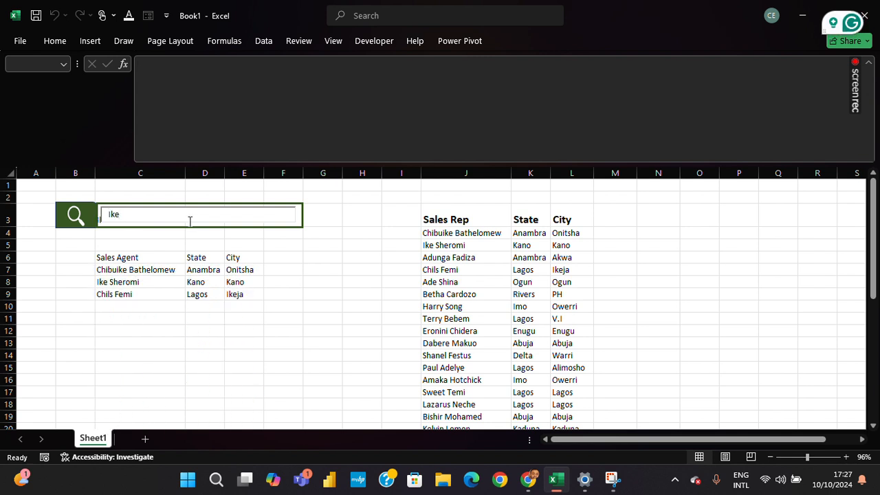
text( Sh)
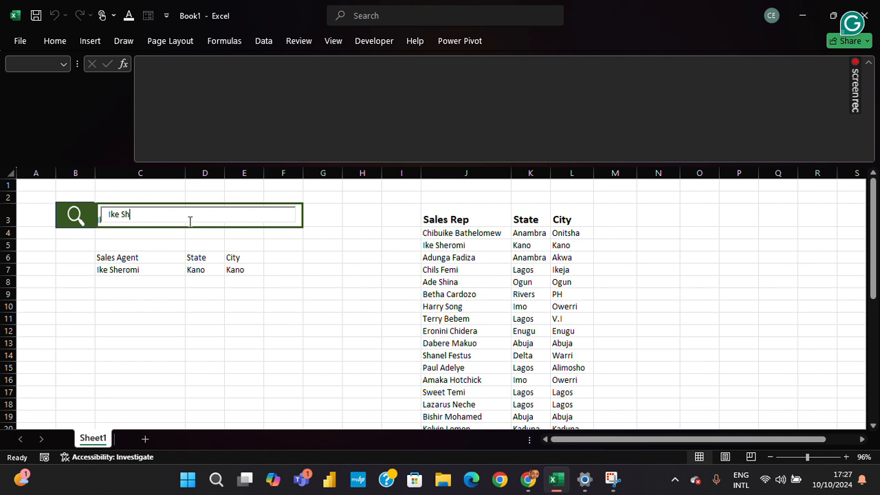
click(99, 227)
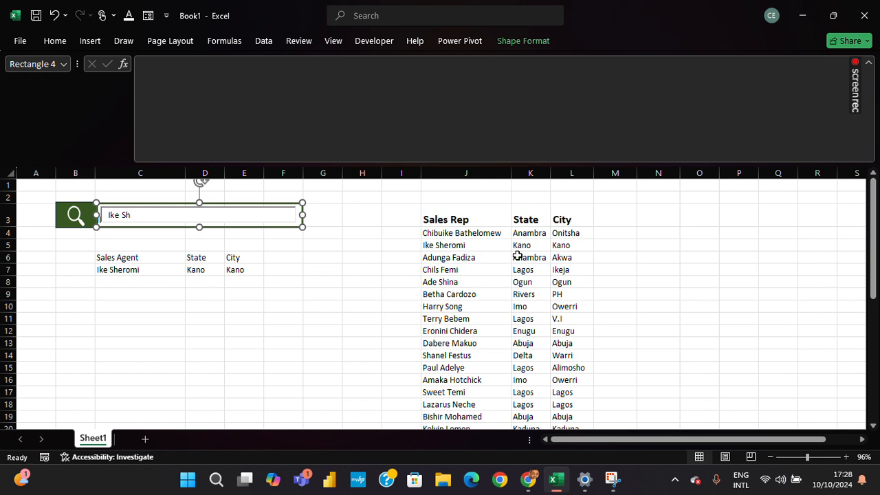
Add a new worksheet and copy the Sales Rep, State and City table with its headers (J3:L23) from Sheet1.
click(145, 441)
click(92, 439)
click(427, 213)
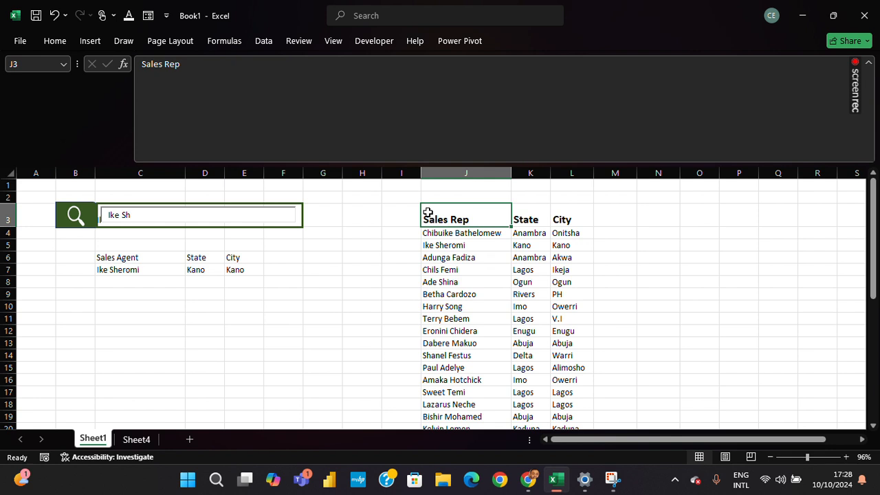
key(Right)
key(Left)
key(shift+Right)
key(shift+Right)
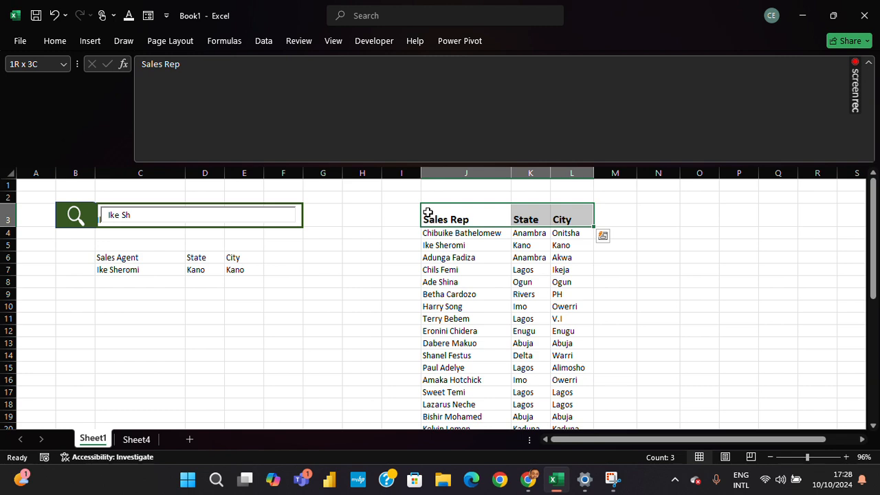
key(ctrl+shift+Down)
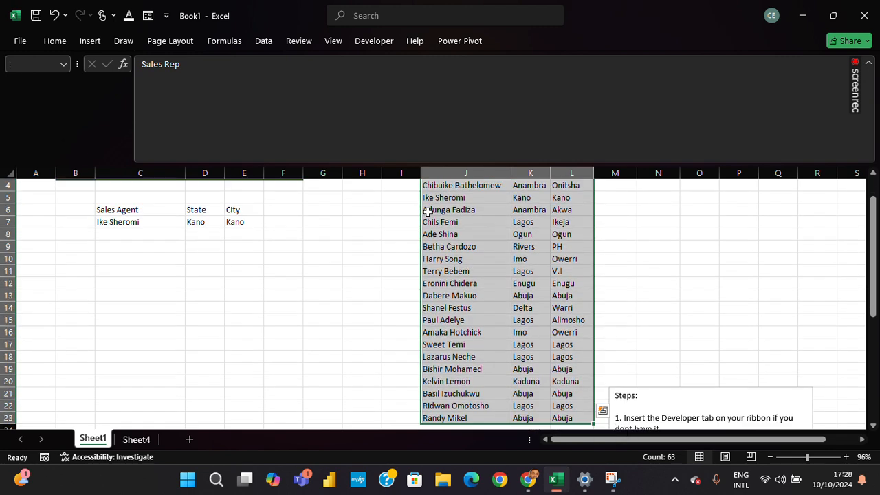
key(ctrl+c)
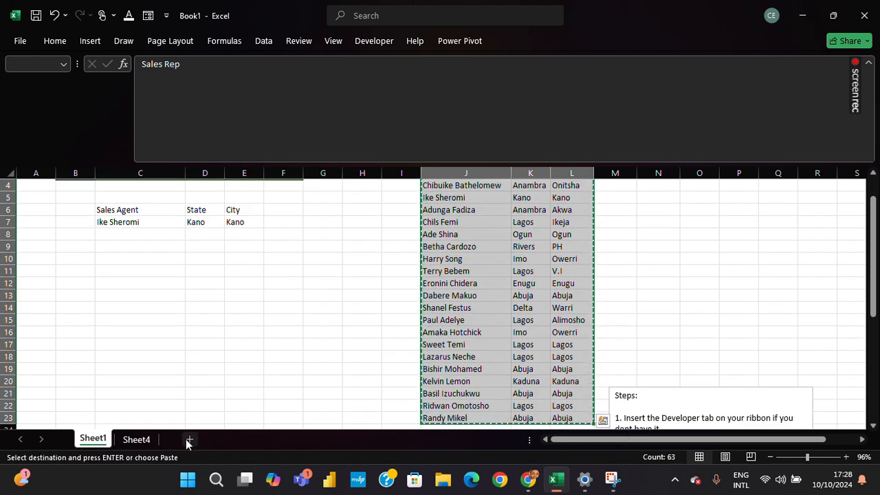
Paste the copied sales table into Sheet4 starting at cell I2.
click(136, 439)
click(396, 212)
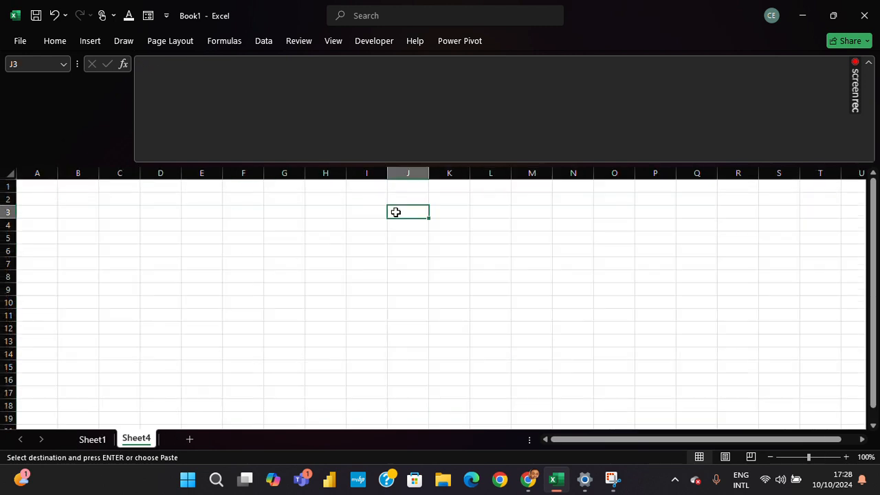
key(Up)
key(Up)
key(Left)
key(Left)
key(Left)
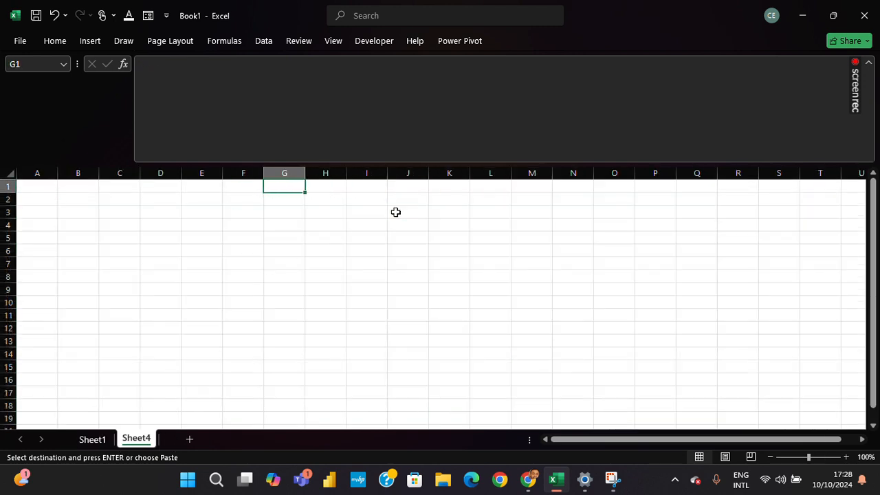
key(Down)
key(Right)
key(Right)
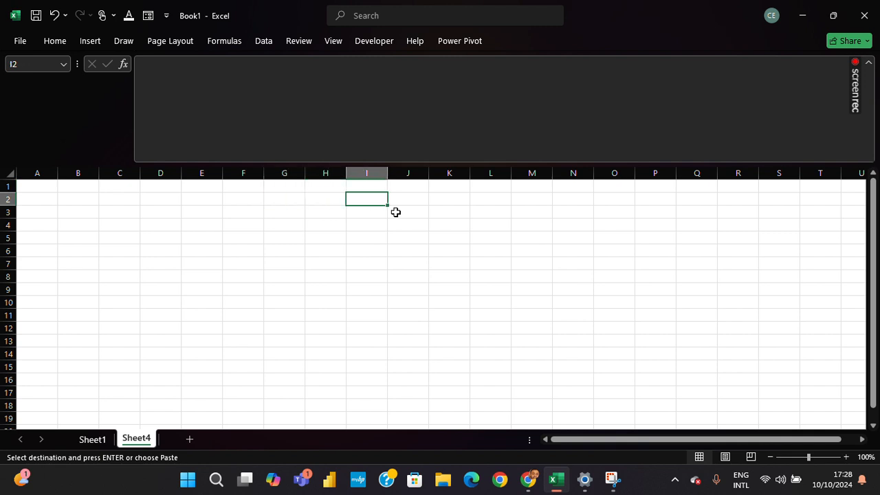
key(ctrl+v)
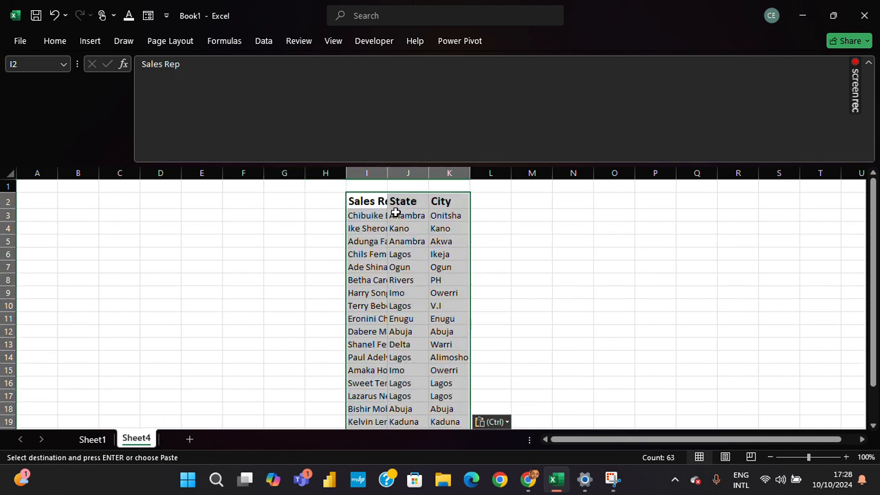
AutoFit the column widths of the pasted table on Sheet4.
key(alt)
key(h)
key(o)
key(i)
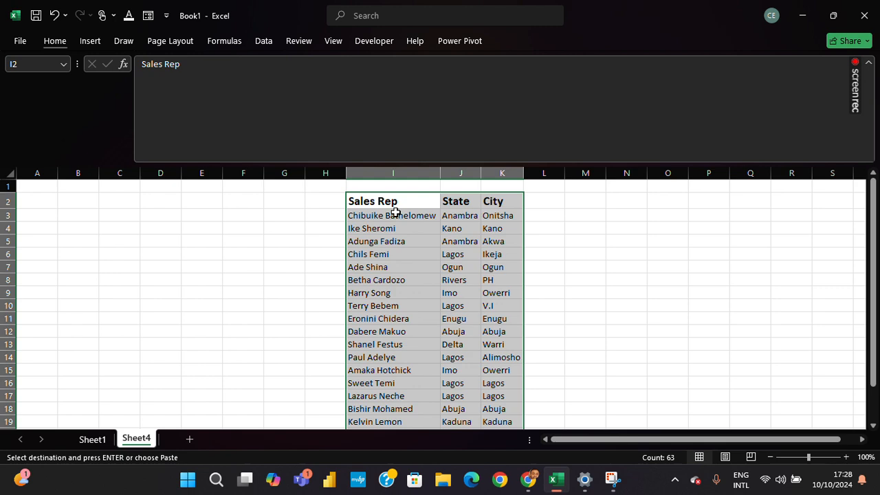
Clear the copy selection on Sheet1 and move the Steps text box up beside the sales table, starting around row 6.
click(93, 440)
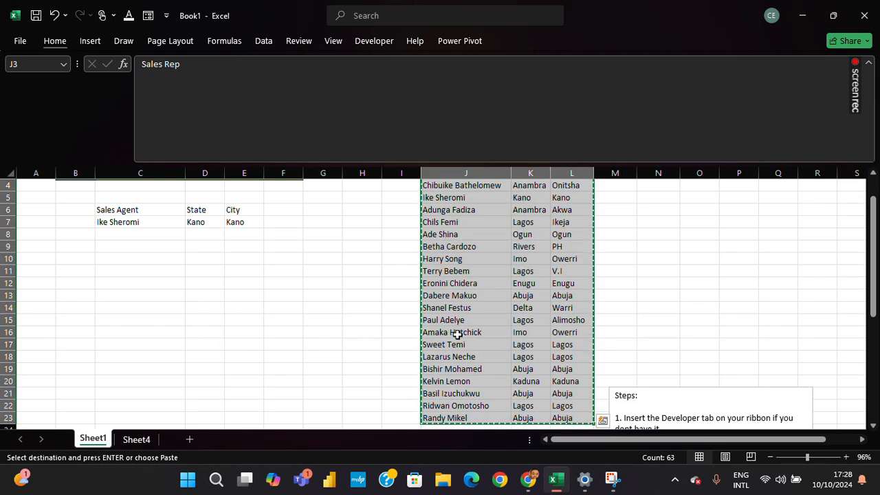
click(656, 335)
click(664, 392)
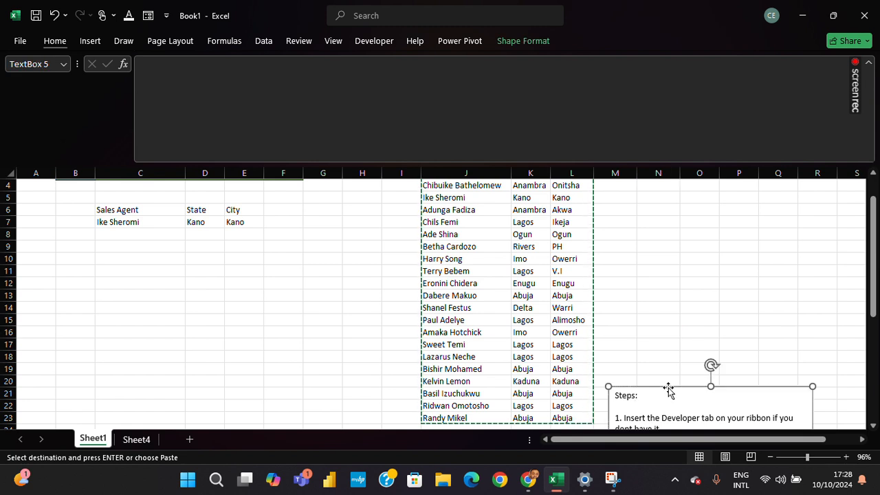
key(Escape)
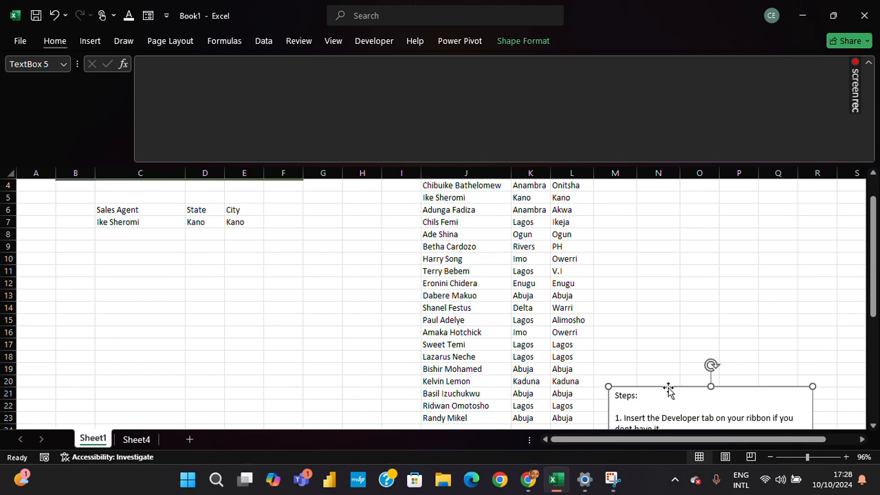
drag(668, 390, 670, 201)
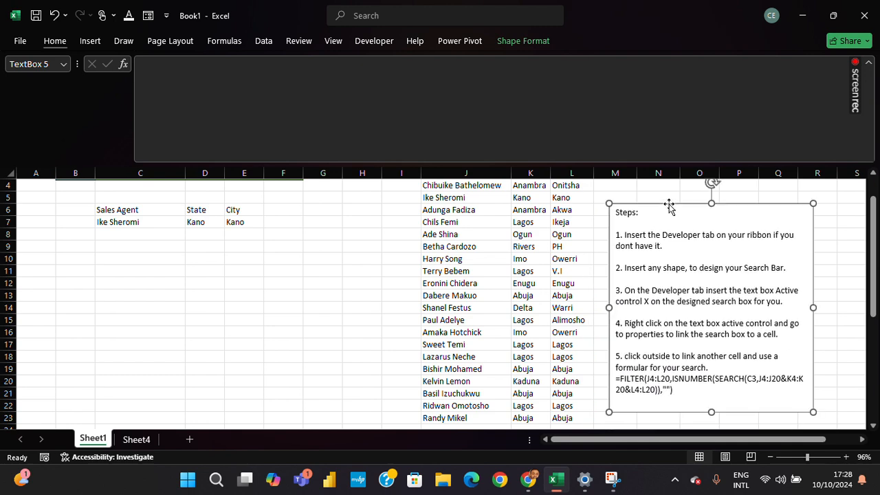
Copy the Steps text box from Sheet1 and paste it at cell M2 on Sheet4.
click(147, 439)
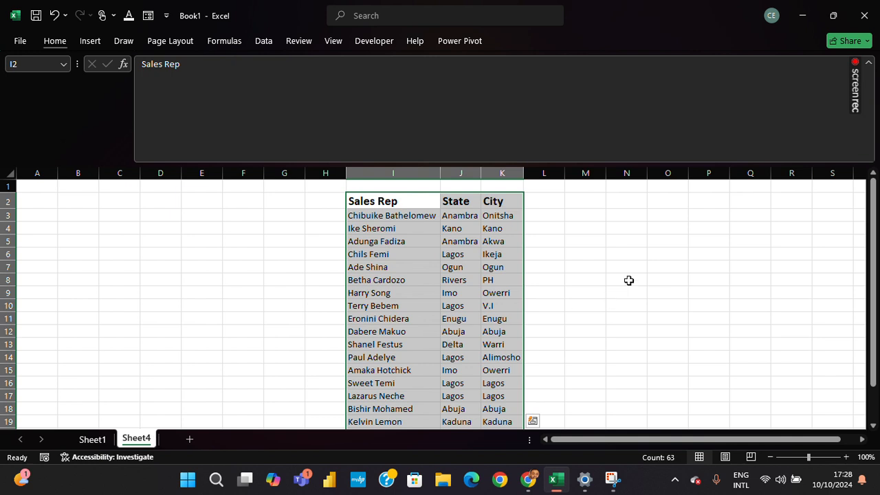
click(588, 200)
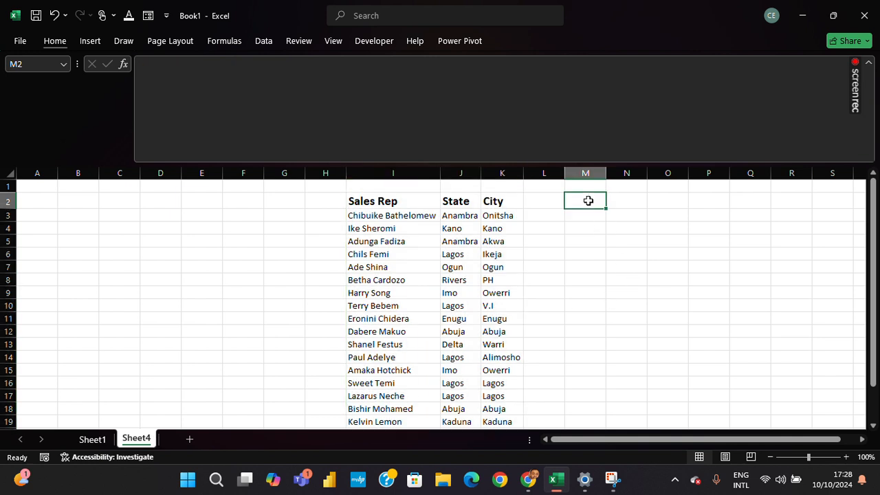
key(ctrl+v)
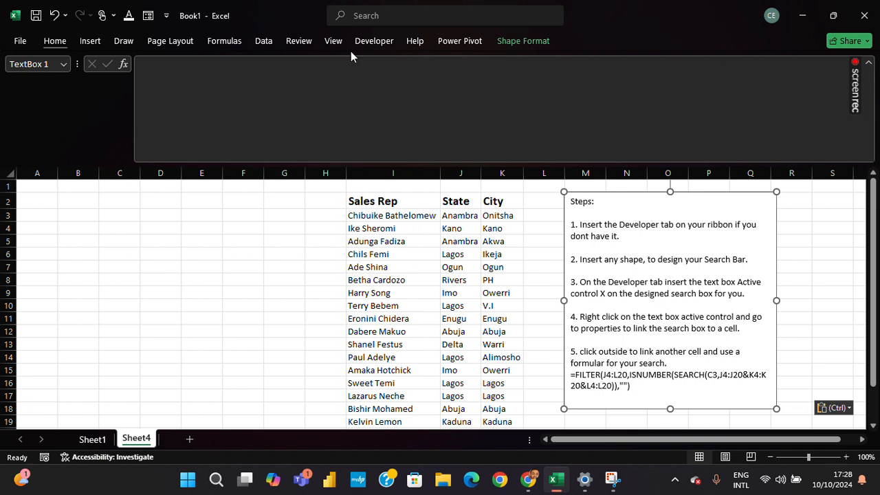
click(364, 14)
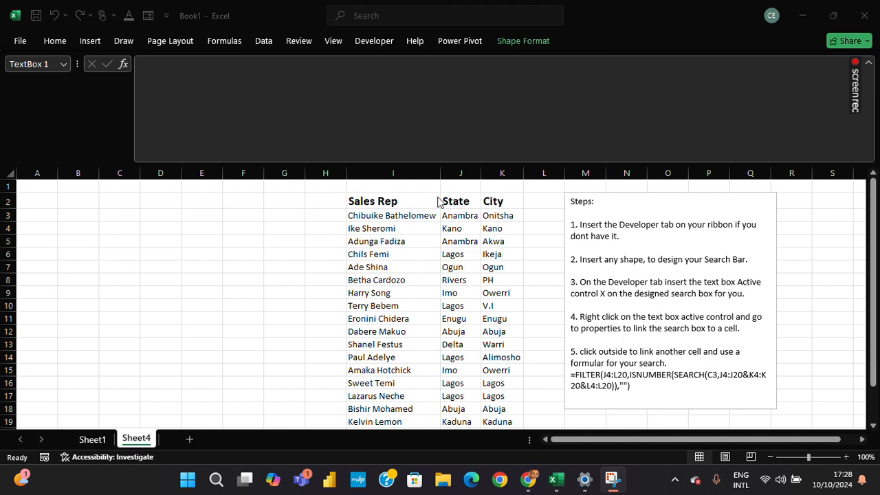
click(334, 48)
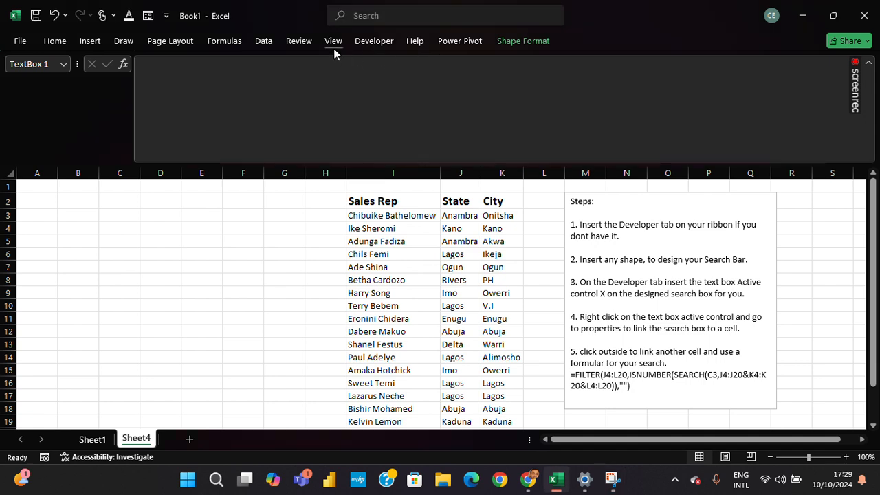
key(ctrl+v)
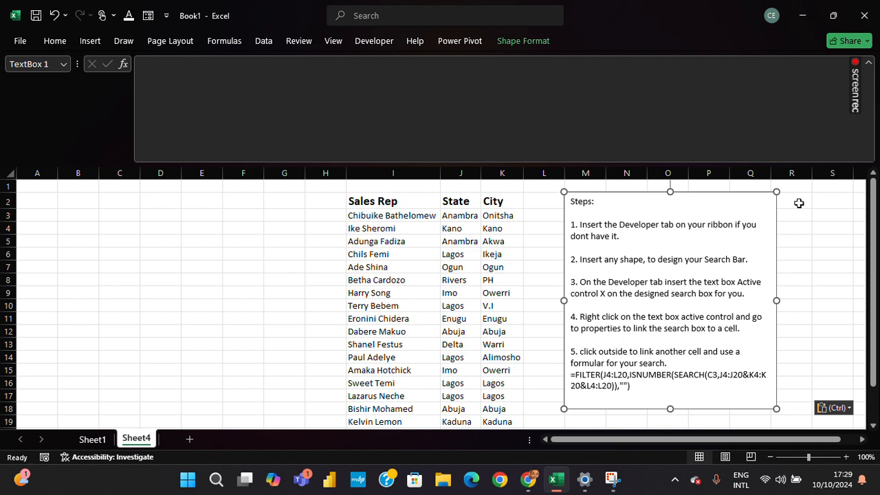
Open the Customize Ribbon settings in Excel Options.
click(278, 41)
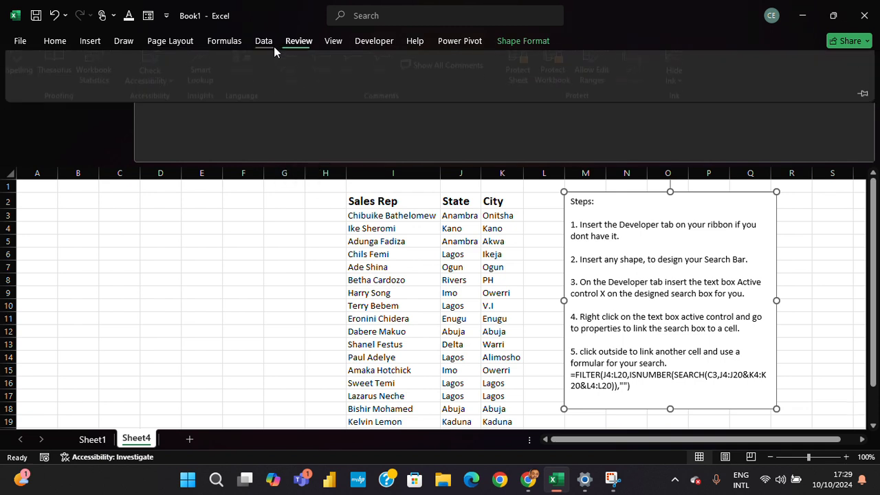
right_click(295, 46)
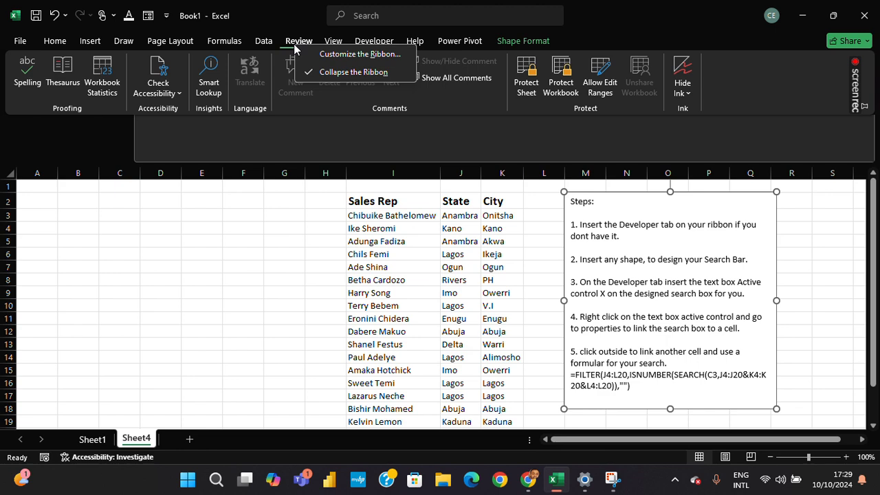
click(332, 56)
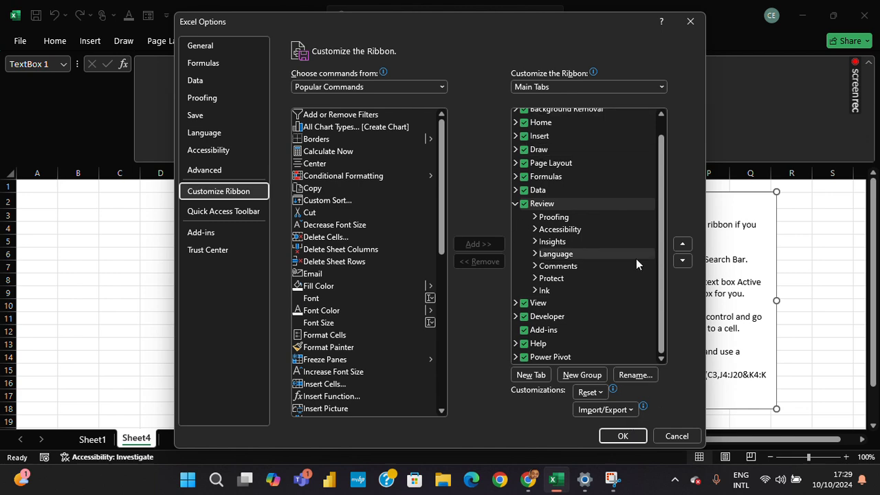
Try to add the Fill Color command from the popular commands to the Review tab.
mouse_move(444, 237)
mouse_down()
mouse_move(441, 388)
mouse_move(439, 227)
mouse_up()
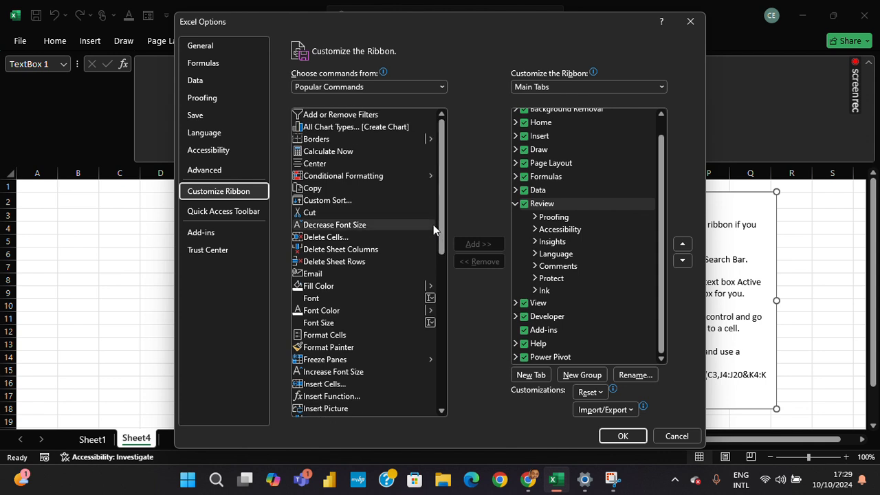
click(312, 287)
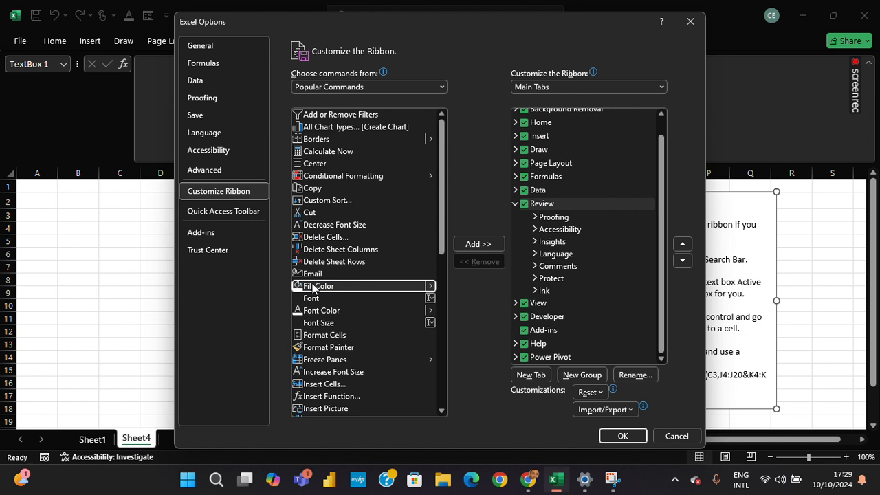
click(478, 243)
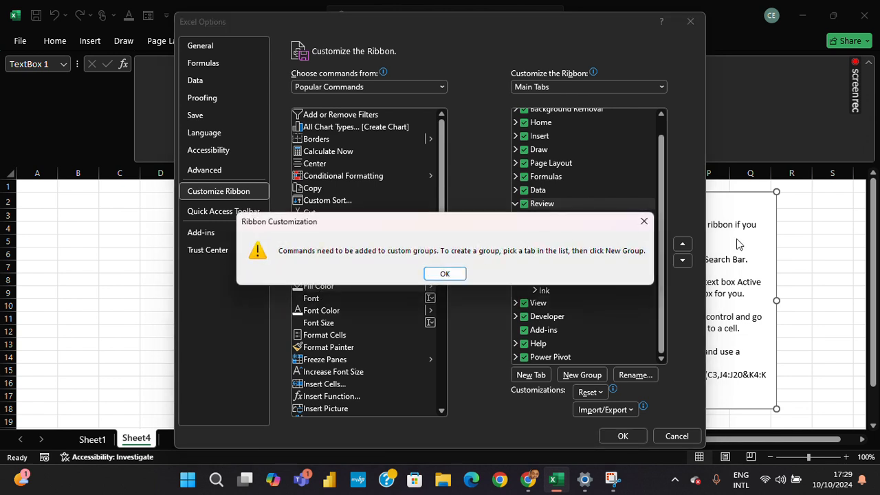
click(644, 221)
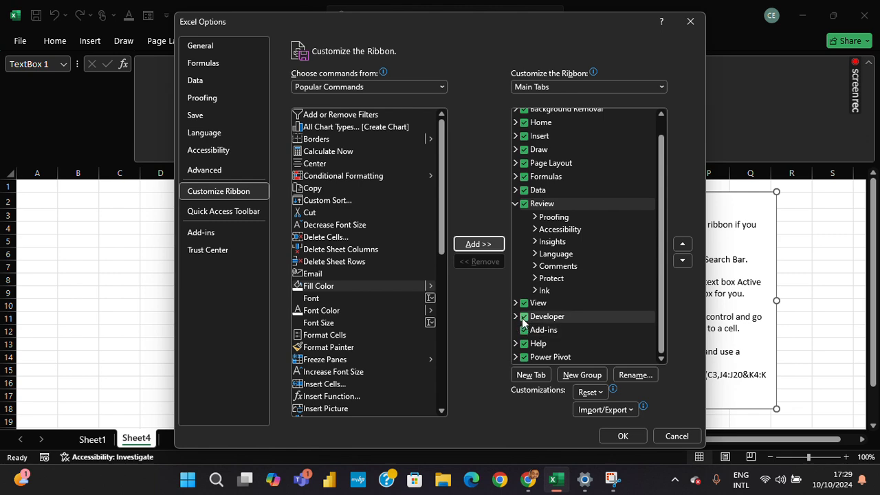
Accept the ribbon customization with the Developer tab enabled.
click(622, 436)
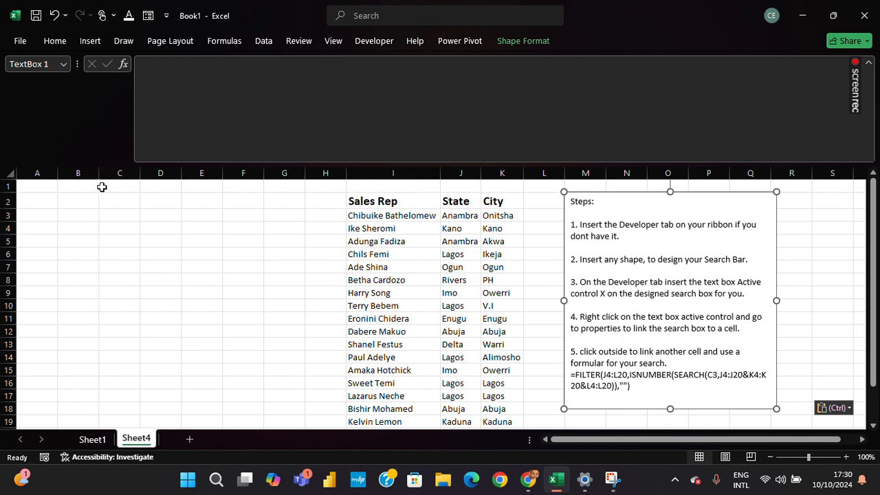
Insert a rectangle with one rounded corner over cell B3, about one column wide.
click(119, 204)
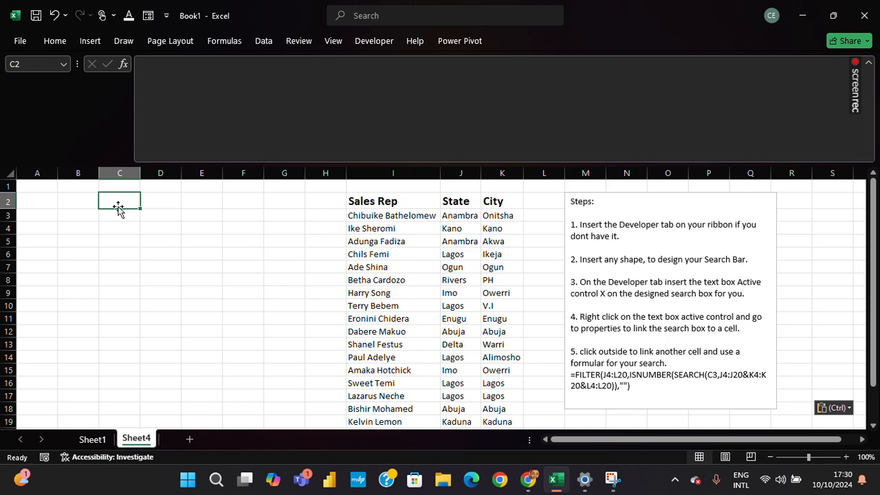
click(92, 42)
click(168, 92)
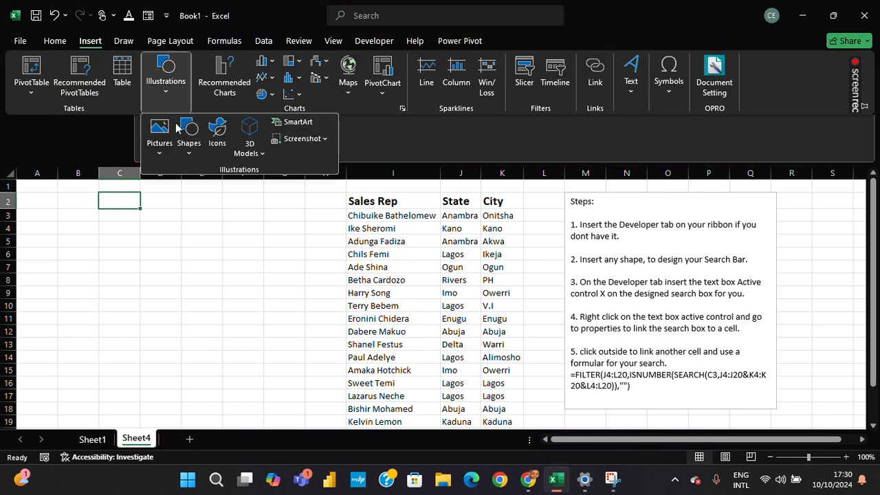
click(187, 141)
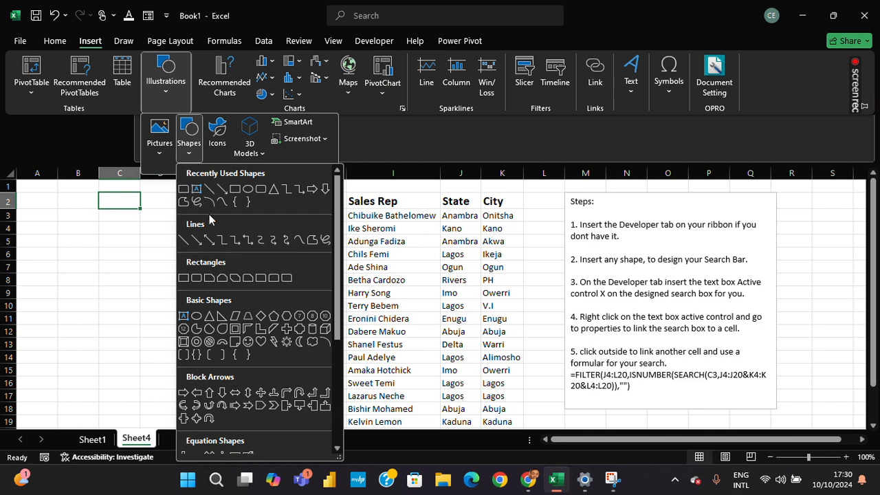
click(259, 279)
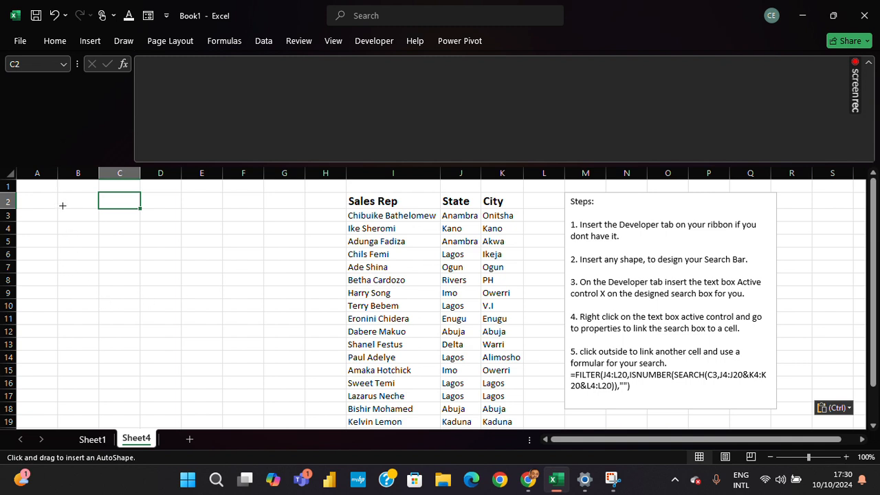
drag(59, 209, 101, 227)
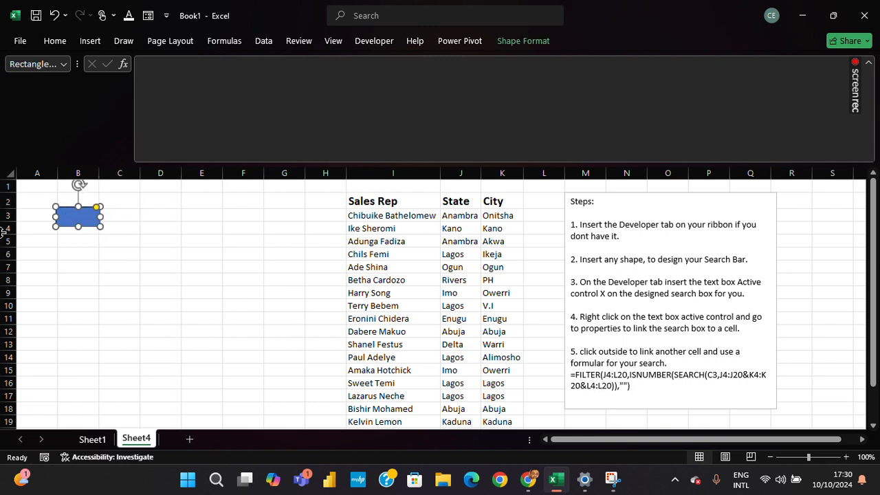
Increase the height of row 3 and adjust the blue shape over B3 to about 1.01 cm high.
drag(6, 222, 7, 228)
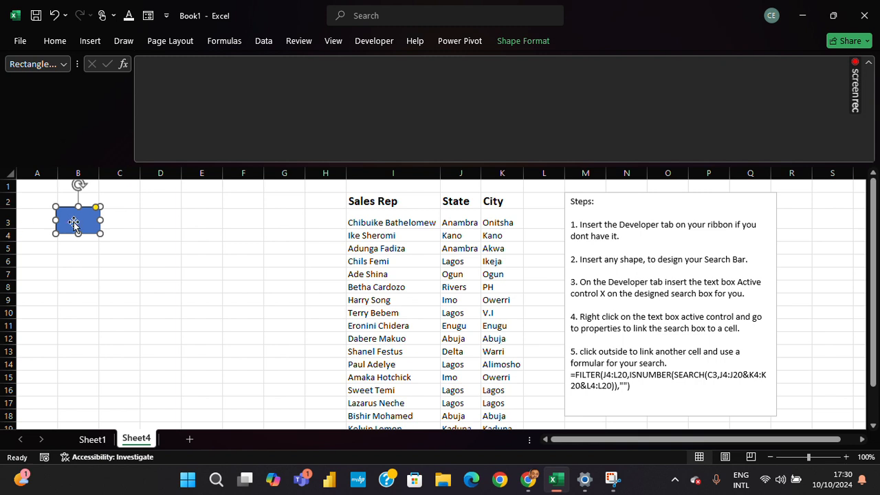
click(128, 235)
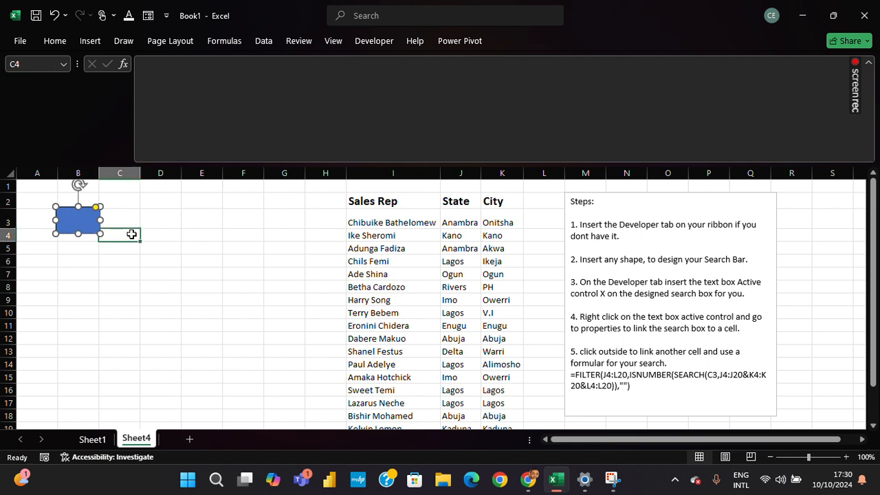
click(73, 224)
drag(78, 207, 77, 233)
click(136, 238)
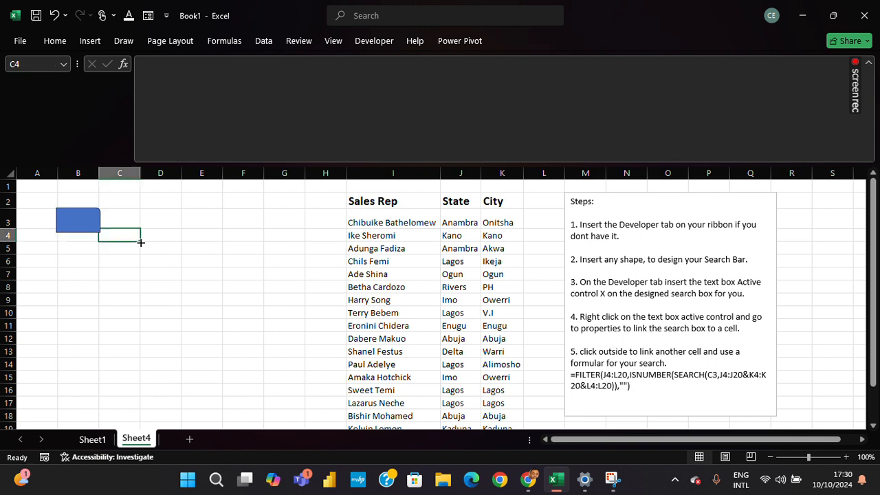
Fill the shape over B3 with the darkest green theme color.
click(88, 227)
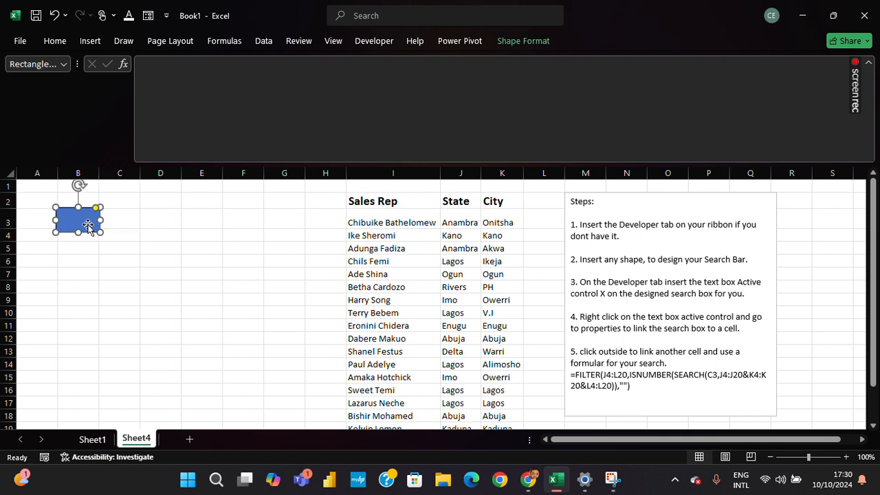
click(513, 42)
click(544, 43)
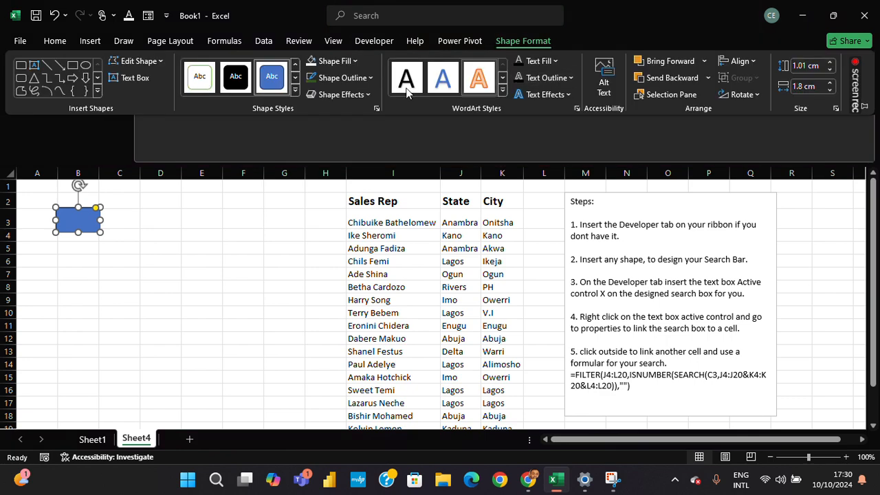
click(349, 61)
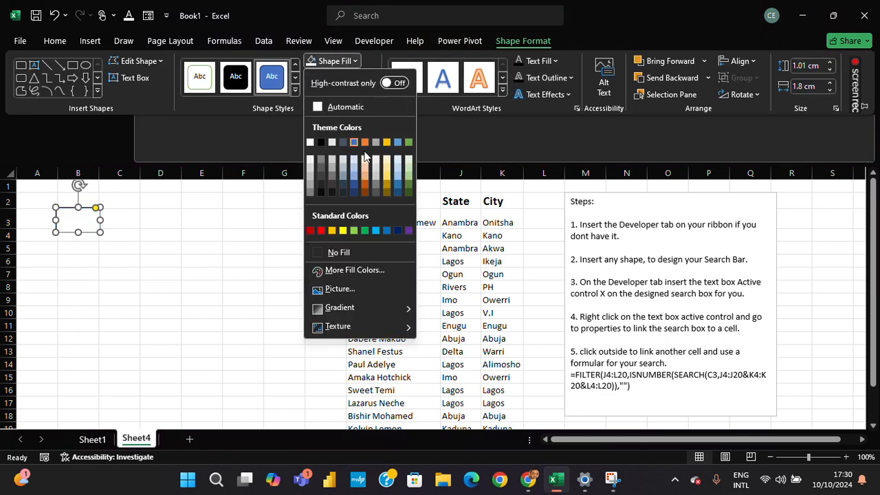
click(408, 195)
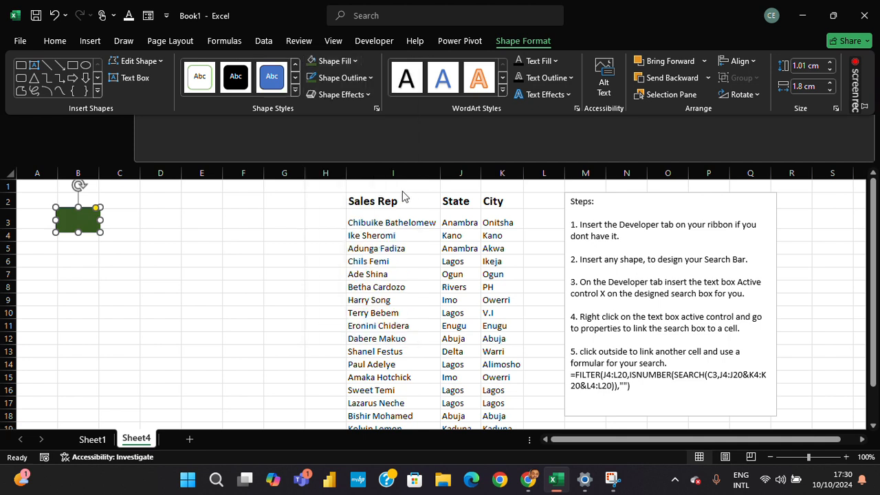
click(157, 220)
Draw a rectangle about 6.85 cm wide and 0.95 cm high across C3:F3 and nudge it against the green shape.
click(126, 218)
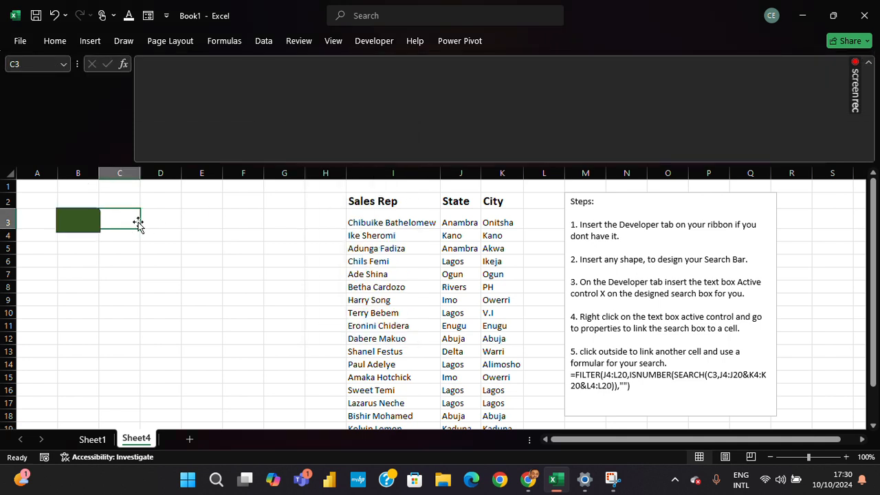
click(80, 44)
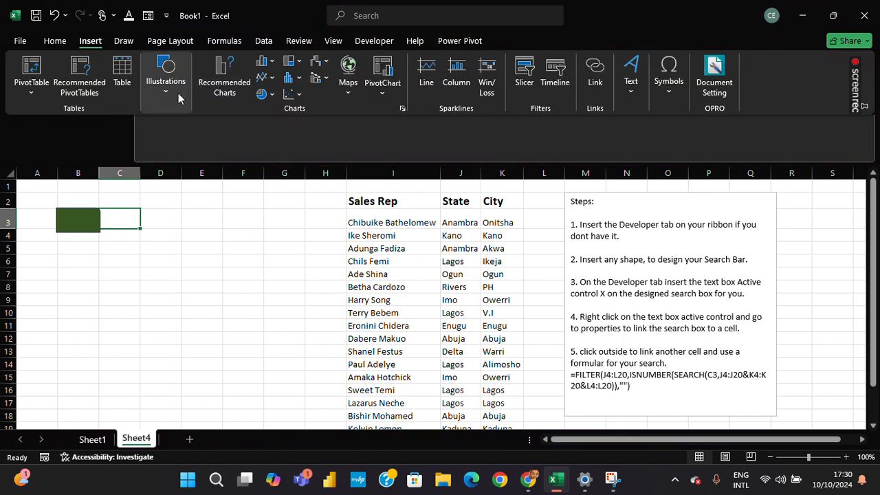
click(176, 95)
click(189, 146)
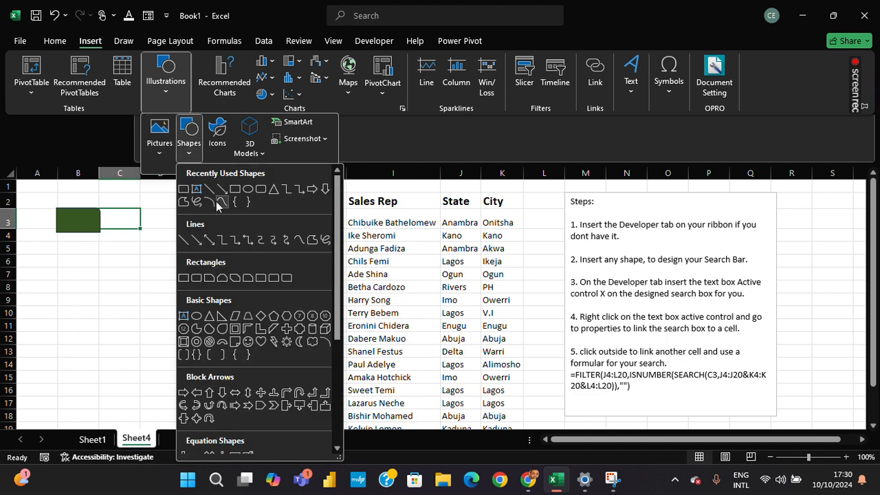
click(231, 200)
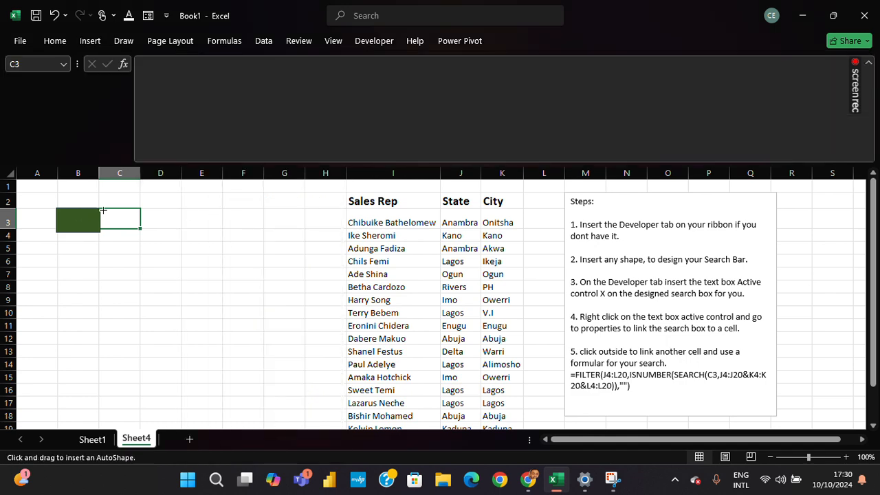
drag(102, 210, 268, 233)
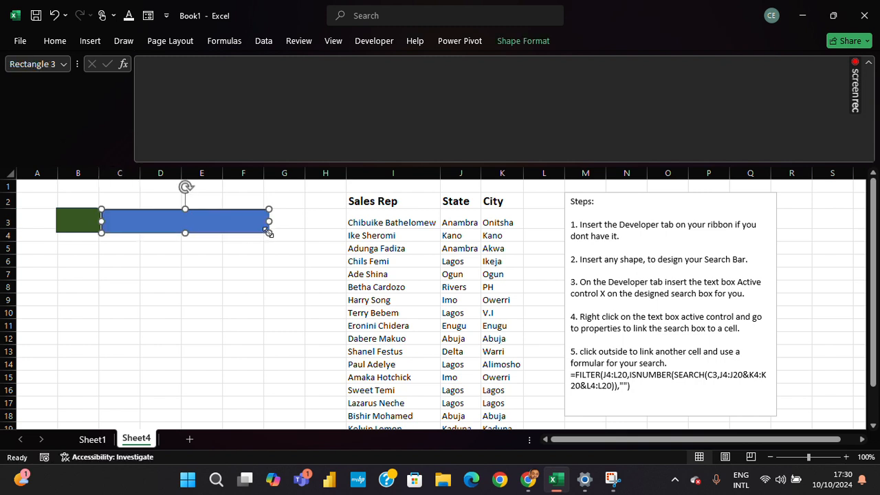
key(Left)
key(Left)
key(Left)
key(Up)
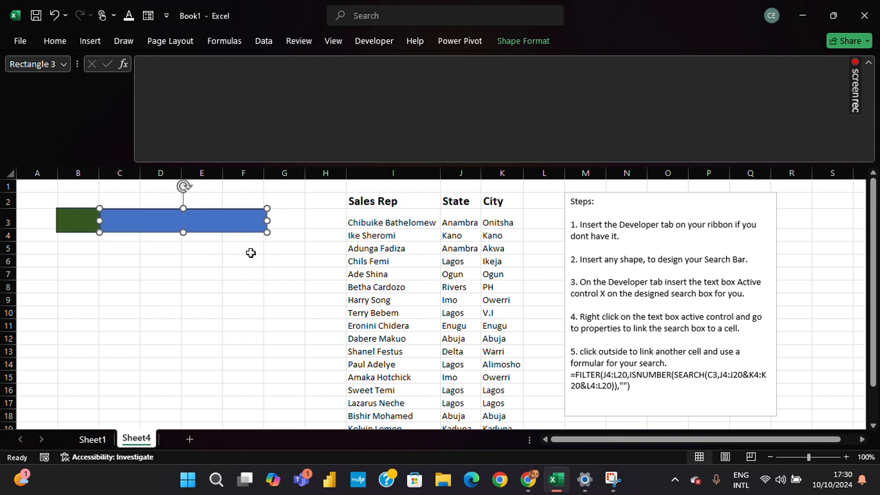
Remove the fill from the long rectangle across C3:F3.
click(549, 43)
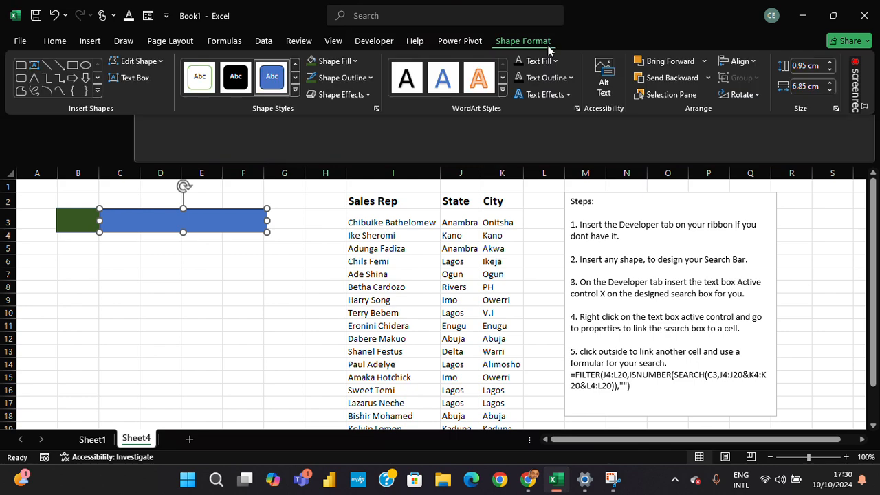
click(339, 60)
click(350, 252)
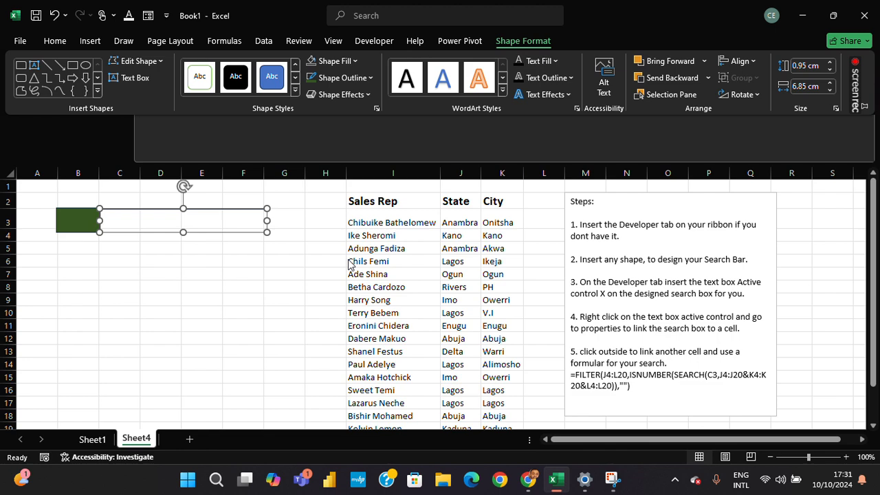
Set the long rectangle's outline weight to 2¼ pt.
click(344, 77)
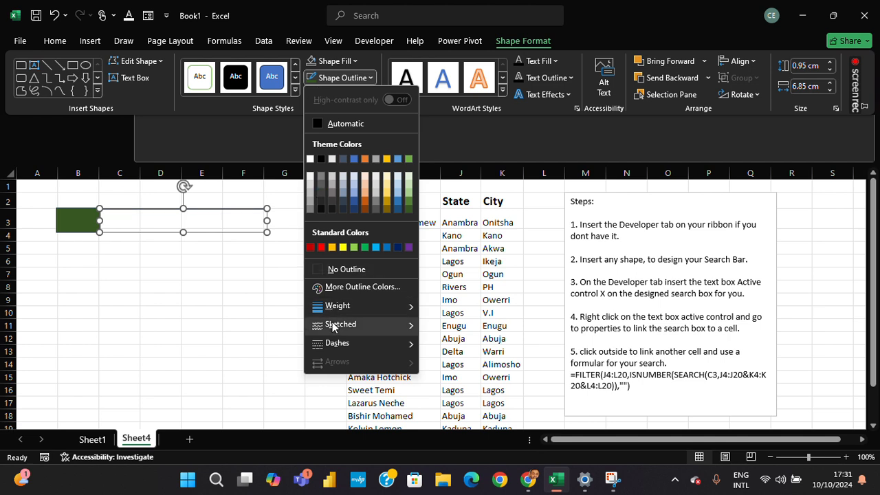
mouse_move(346, 311)
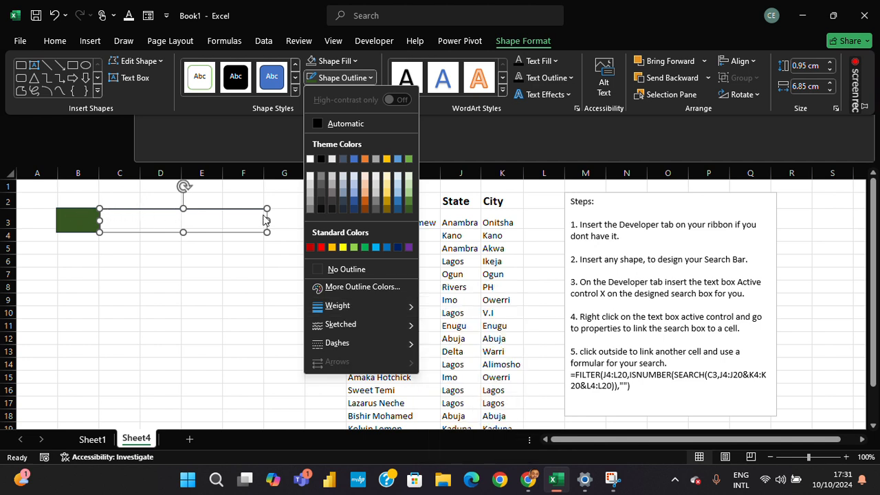
mouse_move(373, 307)
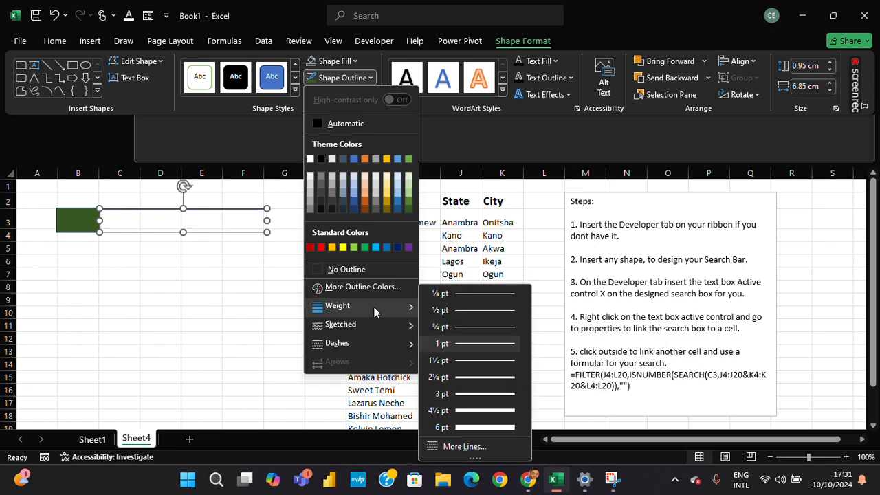
click(500, 378)
click(215, 298)
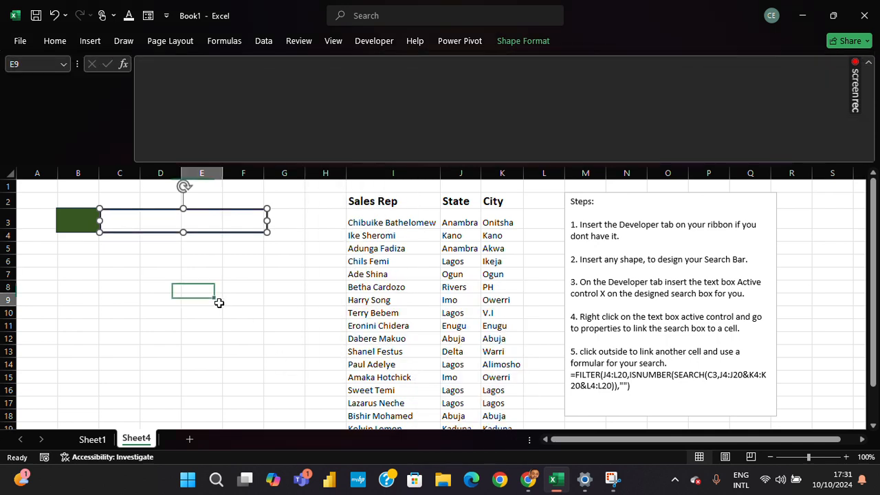
Color the long rectangle's outline with the darkest green theme color to match the shape over B3.
click(224, 231)
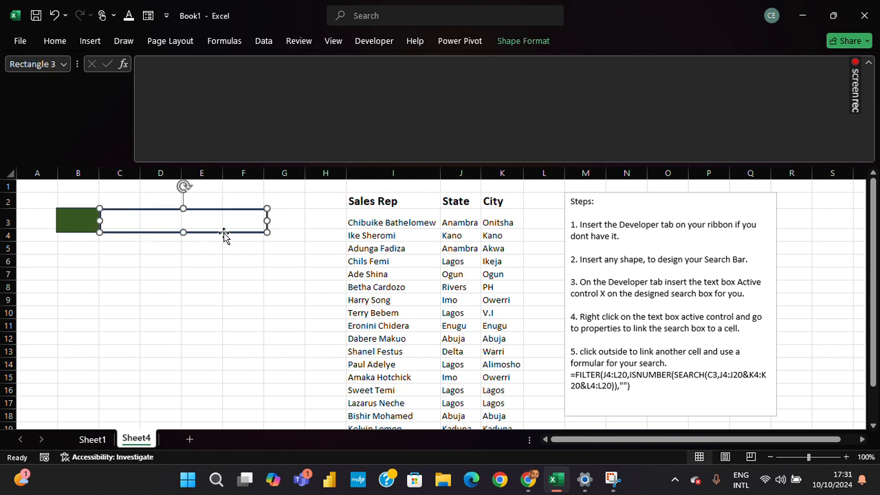
click(533, 41)
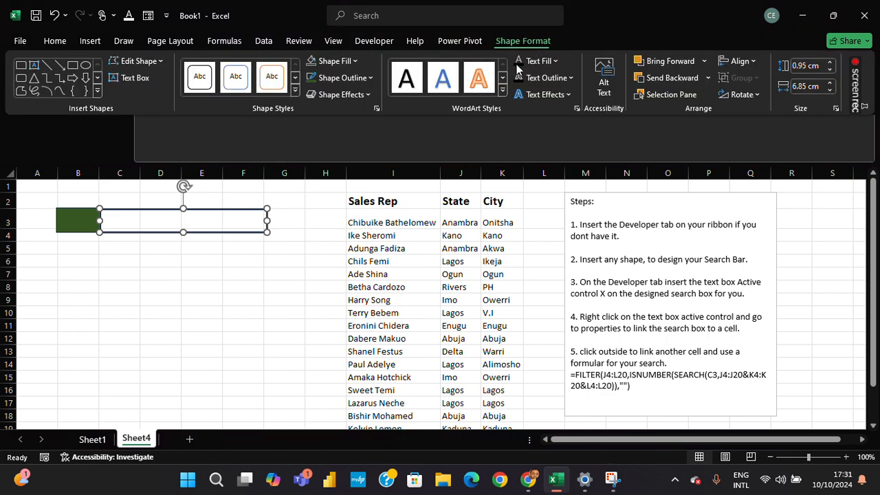
click(335, 77)
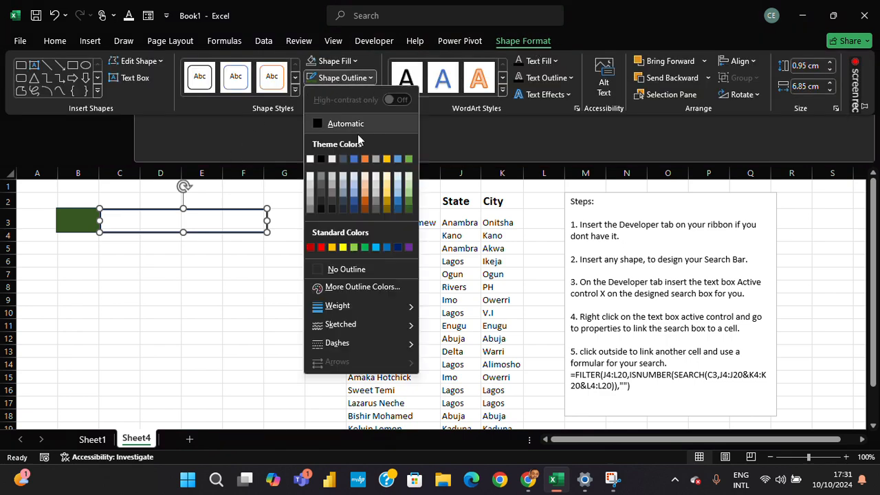
click(408, 209)
click(282, 286)
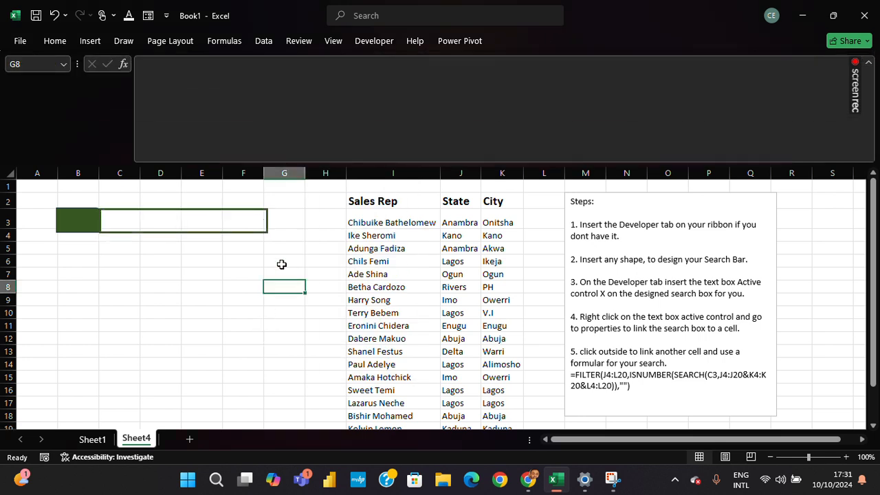
Nudge the outlined rectangle slightly left so it lines up with the green shape, and deselect it.
click(195, 217)
click(207, 216)
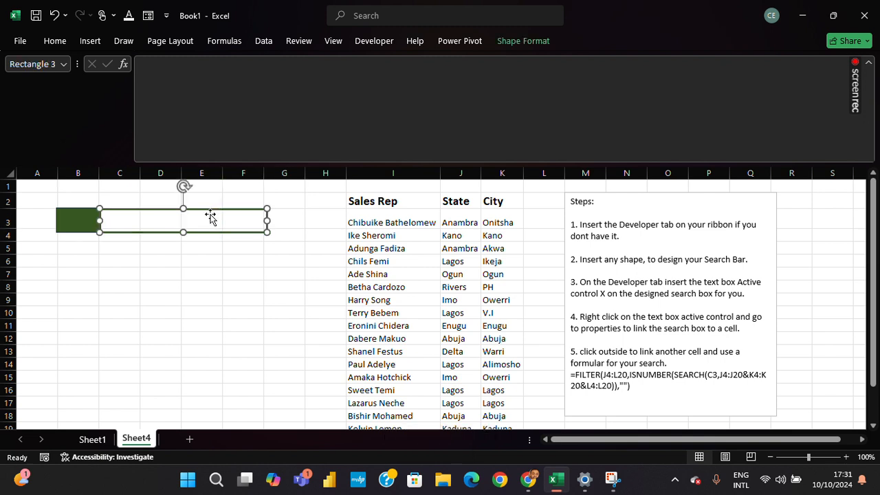
key(Left)
key(Left)
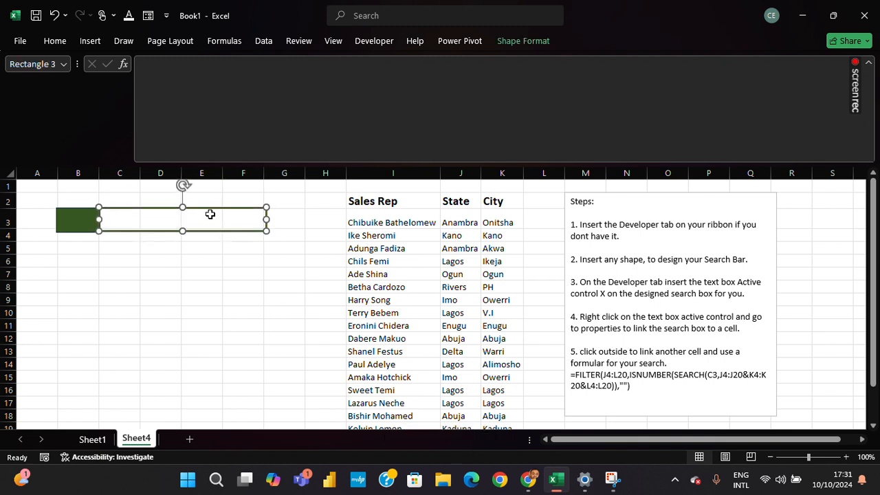
click(216, 308)
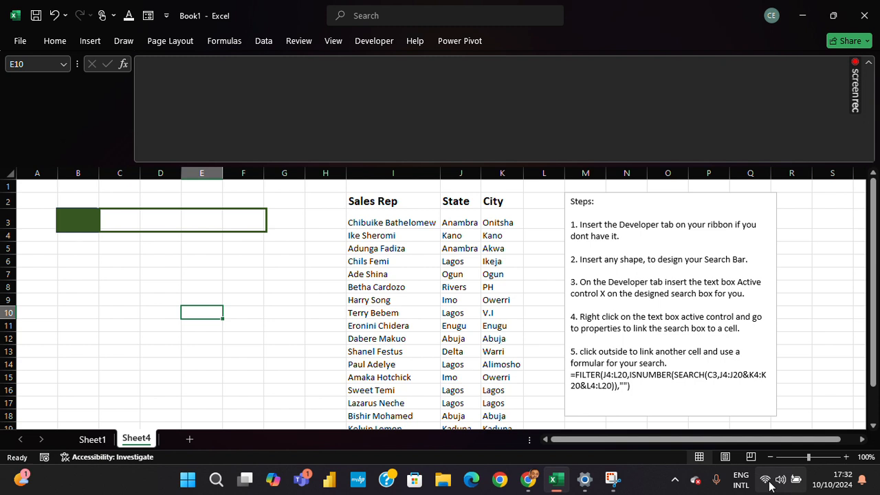
Insert the plain magnifying-glass stock icon found by searching "Search", and fit it at about 0.98 cm over the green shape in B3.
click(95, 47)
click(165, 97)
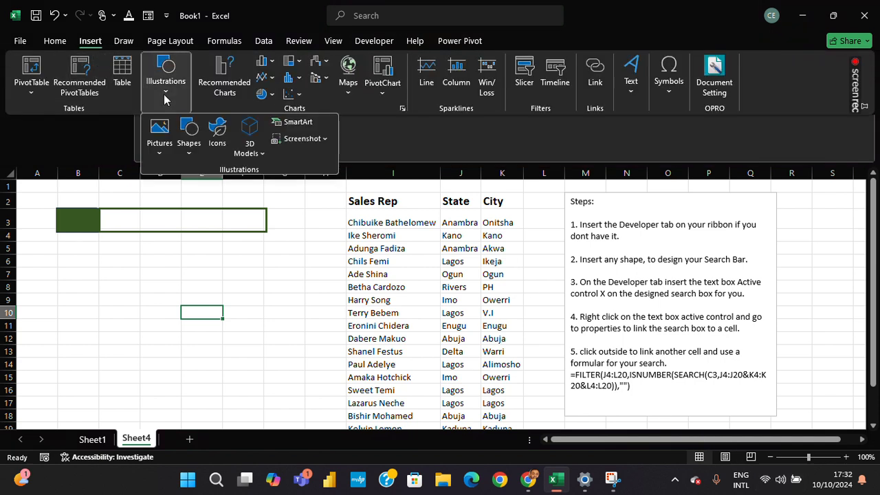
click(217, 140)
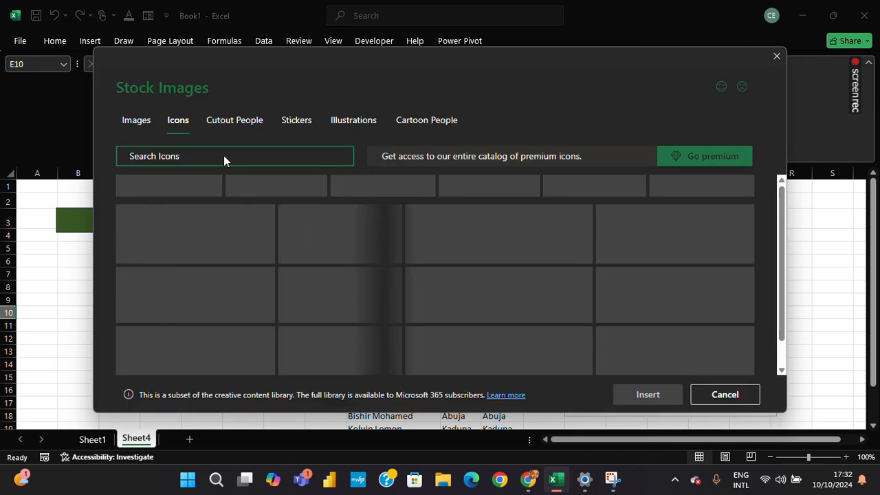
text(Search)
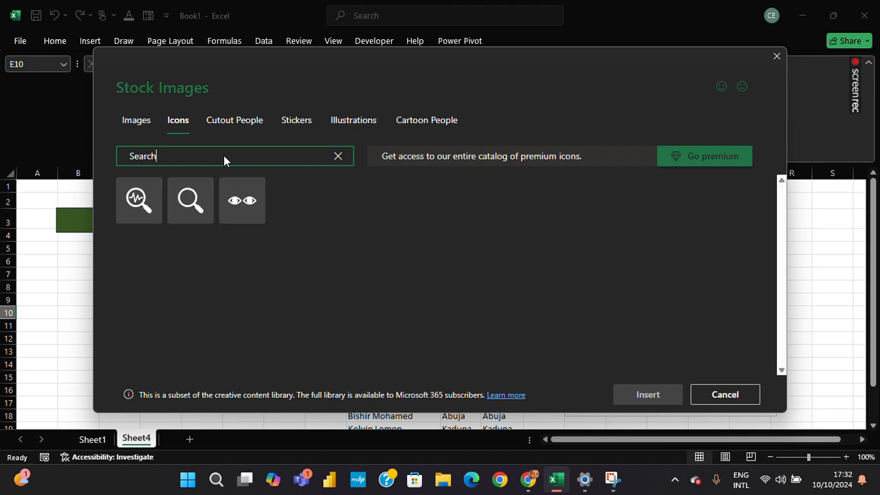
click(204, 190)
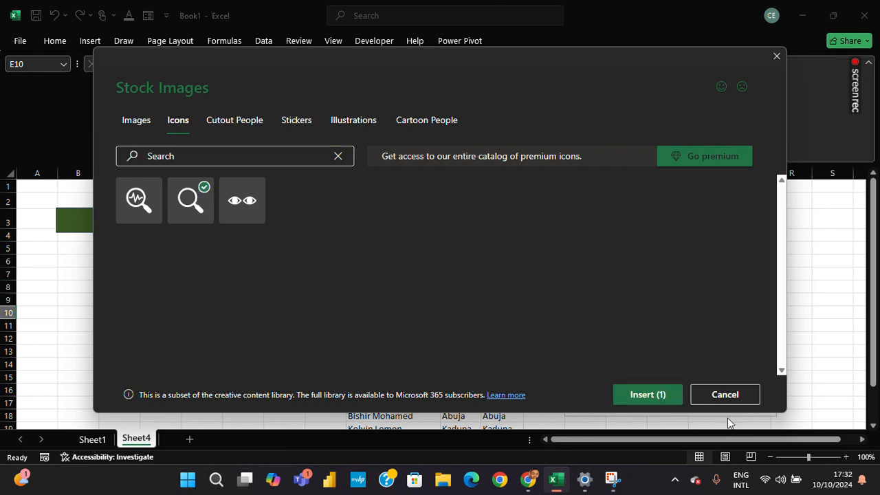
click(640, 397)
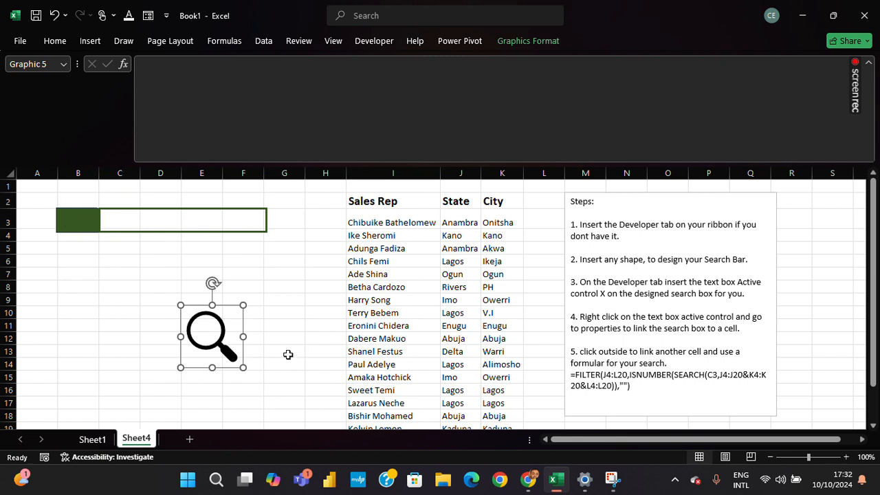
drag(243, 367, 77, 220)
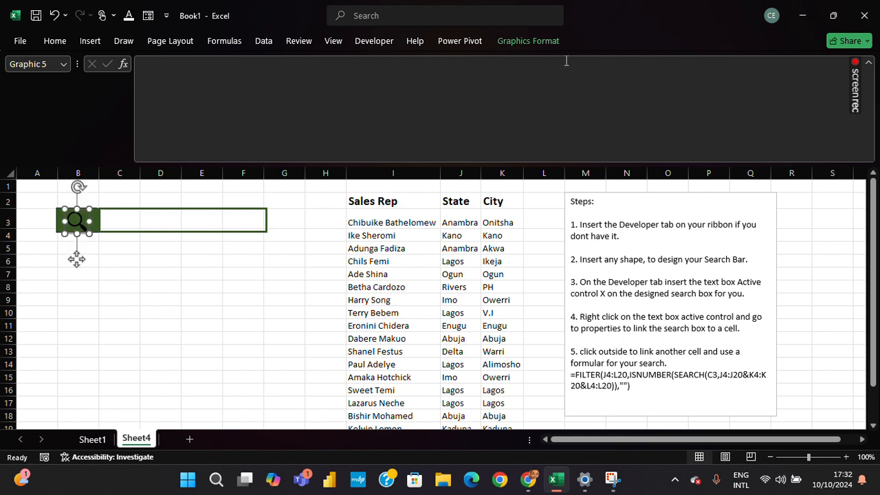
Fill the magnifying-glass icon with white and deselect it.
click(540, 41)
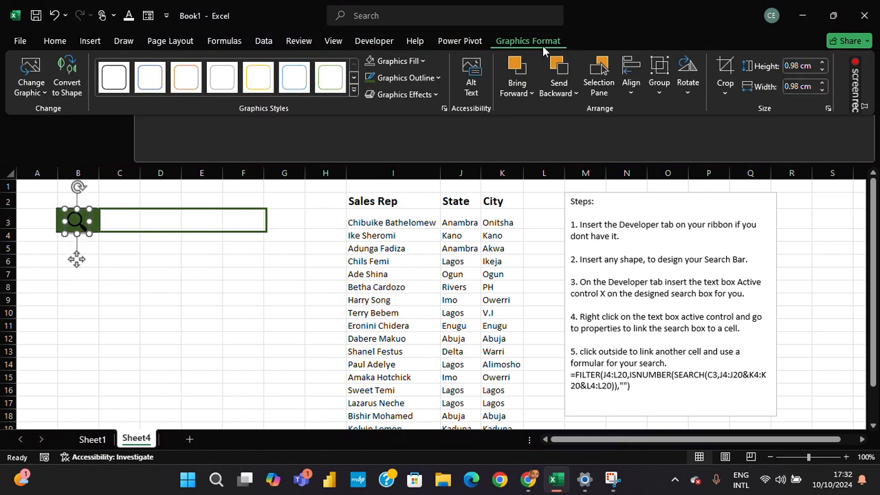
click(413, 79)
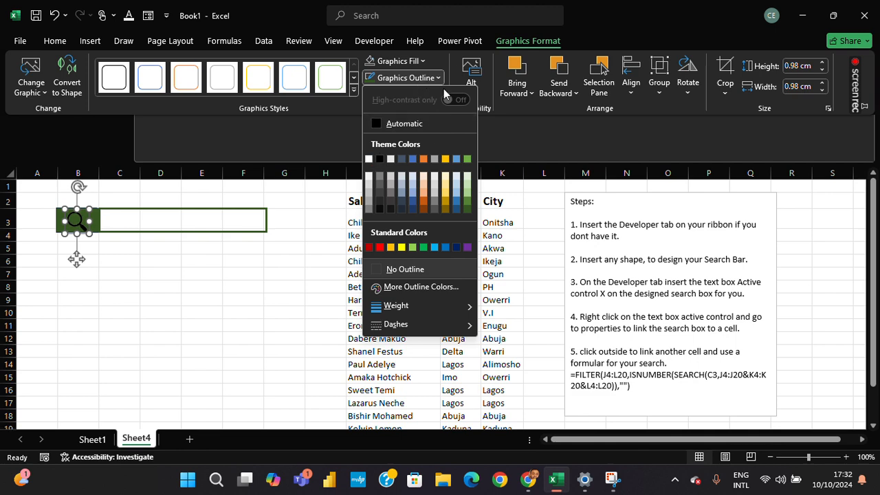
click(422, 67)
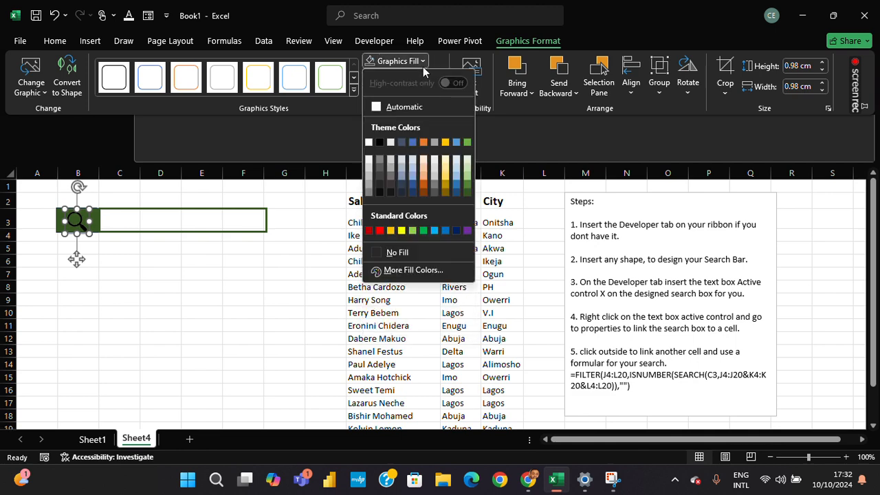
click(368, 143)
click(230, 266)
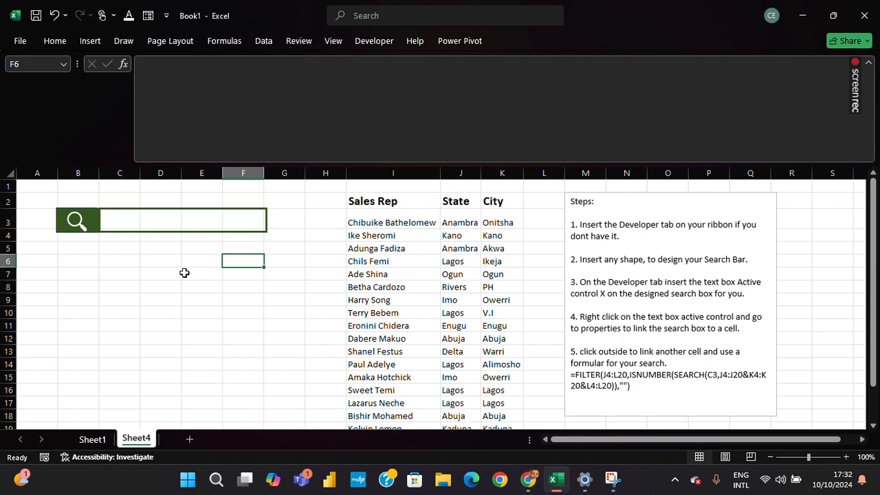
Enter the header "Sales Agents" in cell C6.
key(Left)
key(Left)
key(Left)
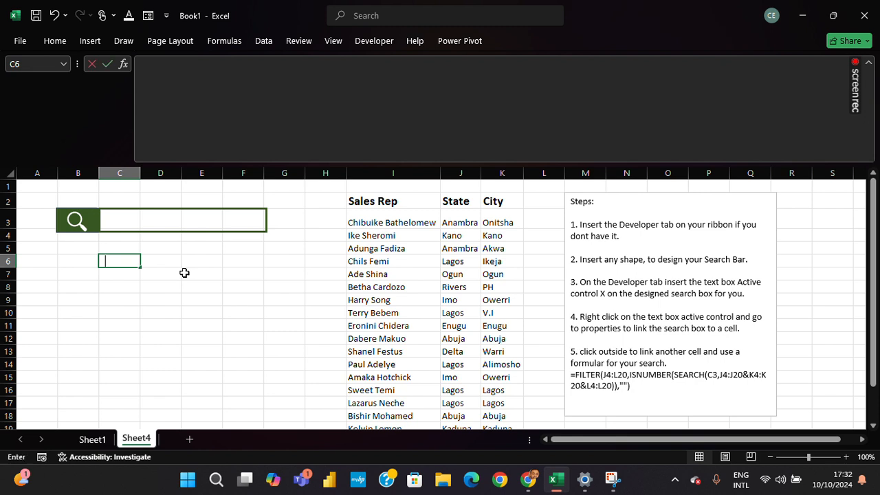
text(Sales agent)
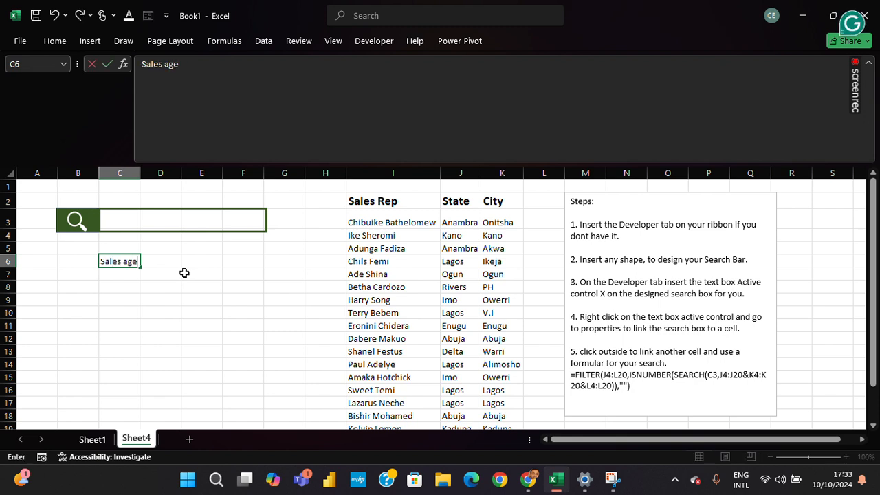
key(BackSpace)
key(BackSpace)
key(BackSpace)
key(BackSpace)
key(BackSpace)
text(Agents)
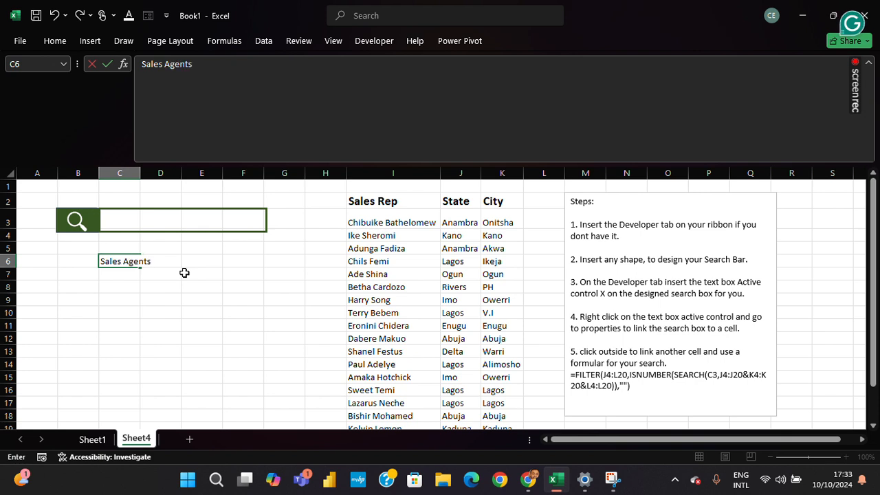
key(Tab)
key(Tab)
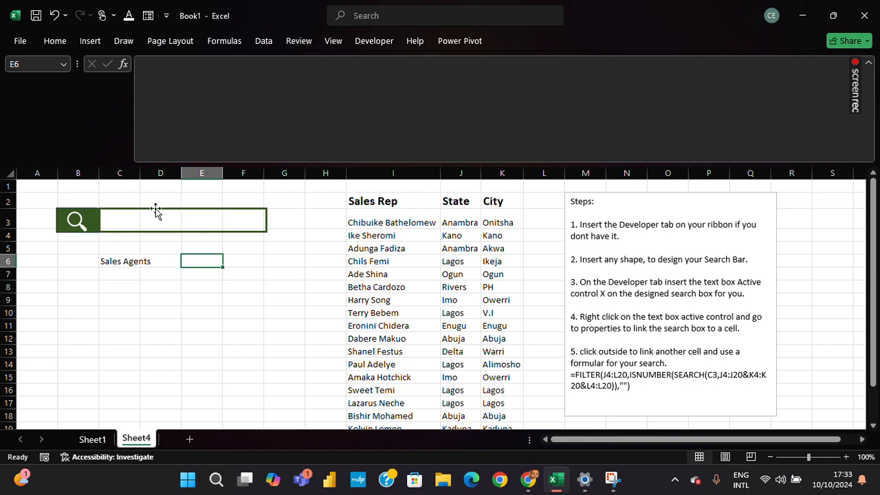
Enter the headers "State" in D6 and "City" in E6.
click(169, 262)
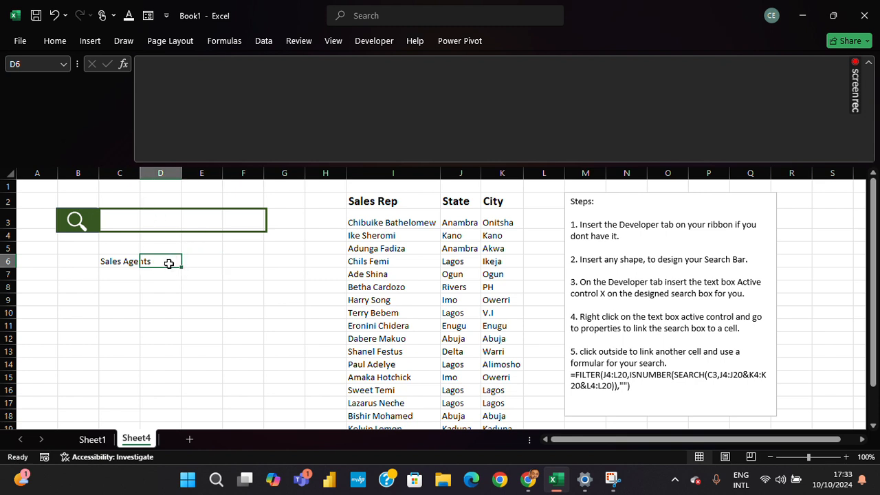
text(Sate)
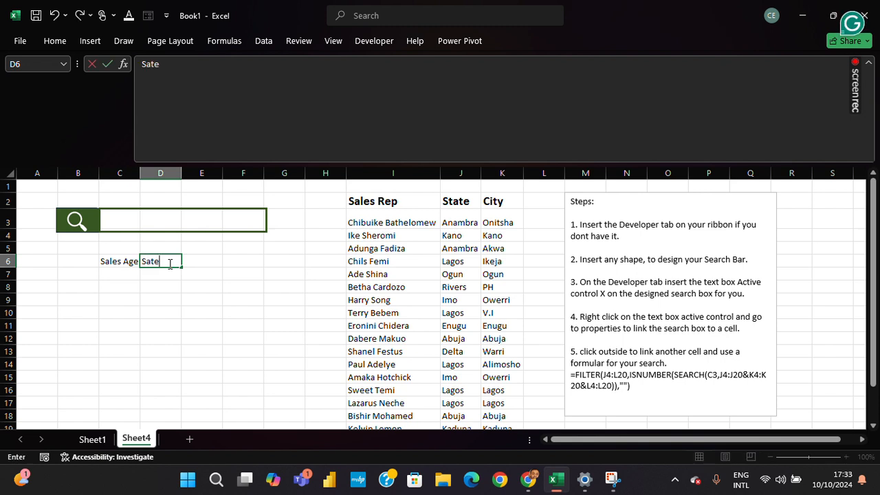
key(BackSpace)
key(BackSpace)
key(BackSpace)
text(tate)
key(Tab)
text(Cit)
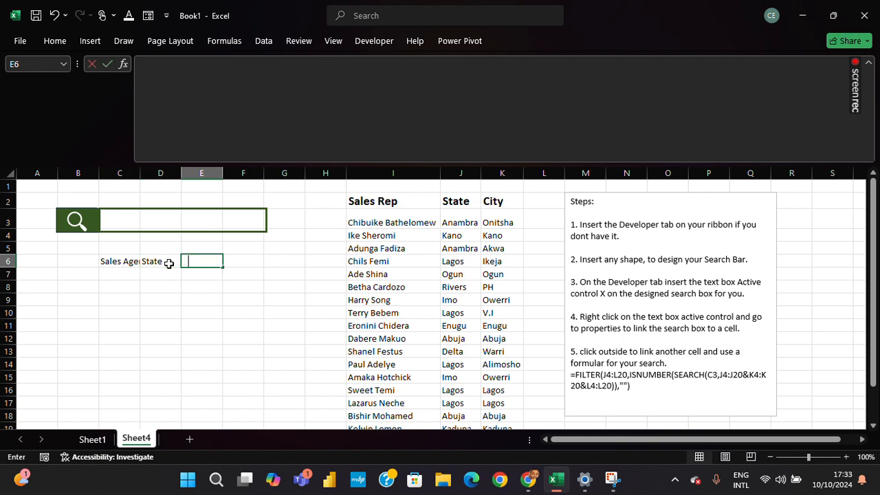
text(y)
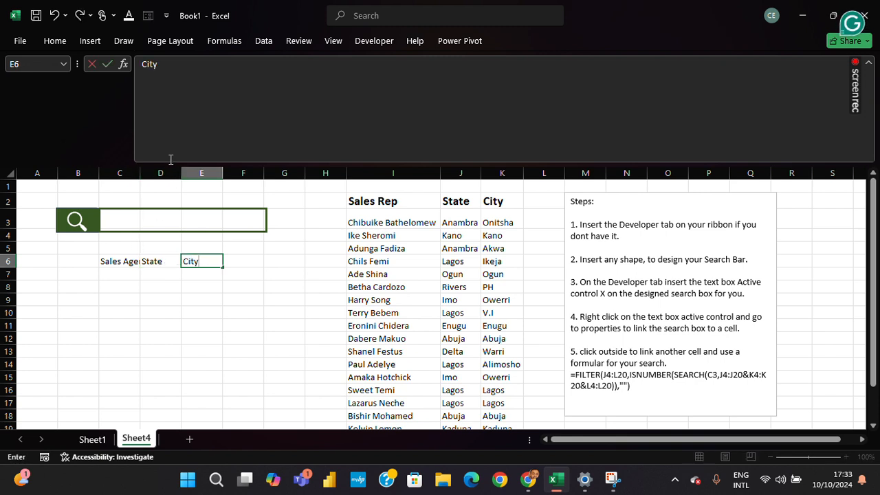
Autofit column C to the width of its "Sales Agents" header.
click(141, 173)
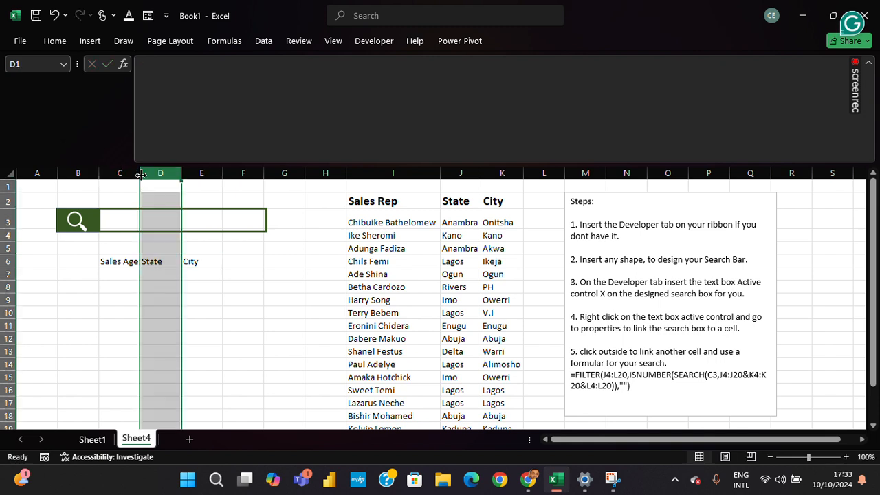
double_click(140, 174)
click(141, 175)
click(172, 284)
click(166, 261)
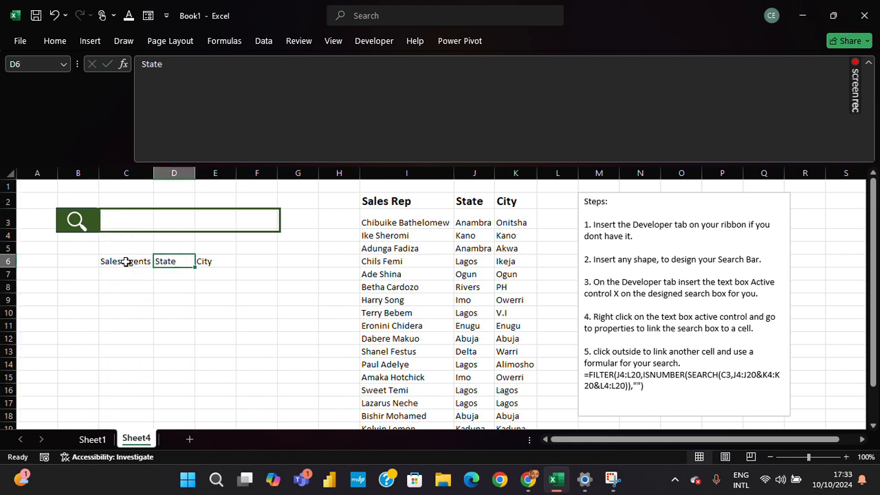
Make the header row across B6:E6 bold.
drag(95, 262, 200, 263)
key(ctrl+b)
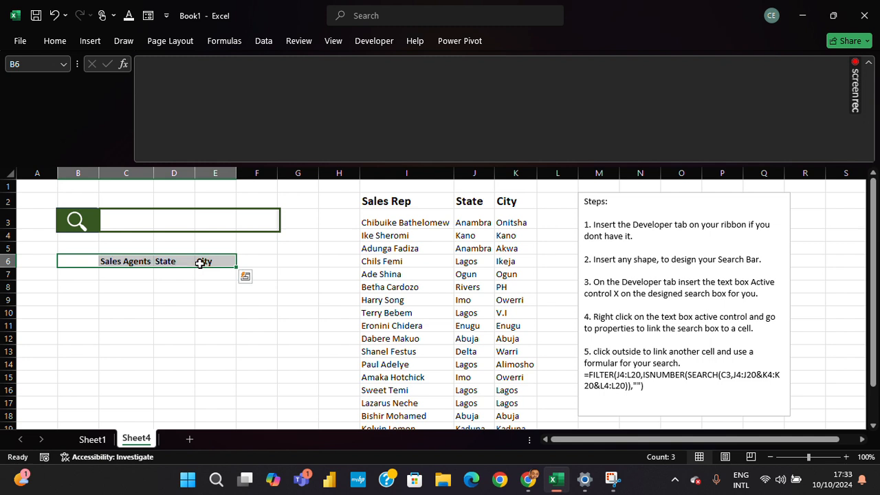
click(205, 275)
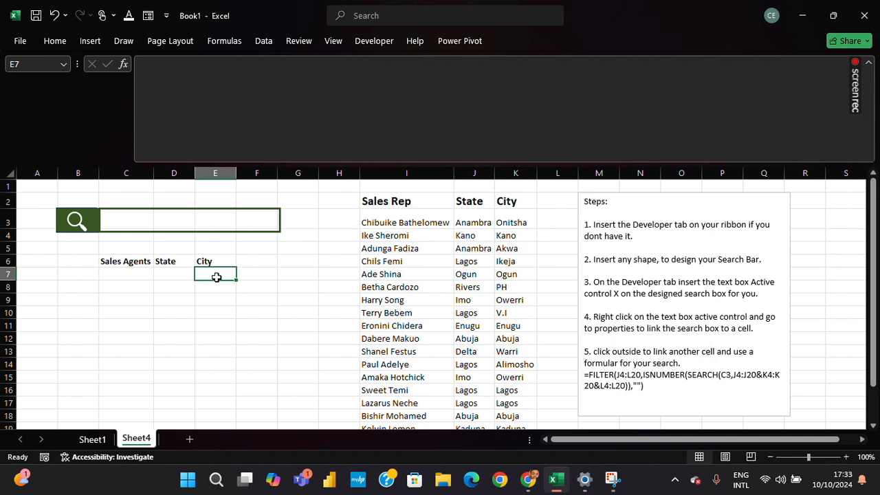
Insert an ActiveX text box that fits inside the outlined rectangle of the search bar in row 3.
click(382, 44)
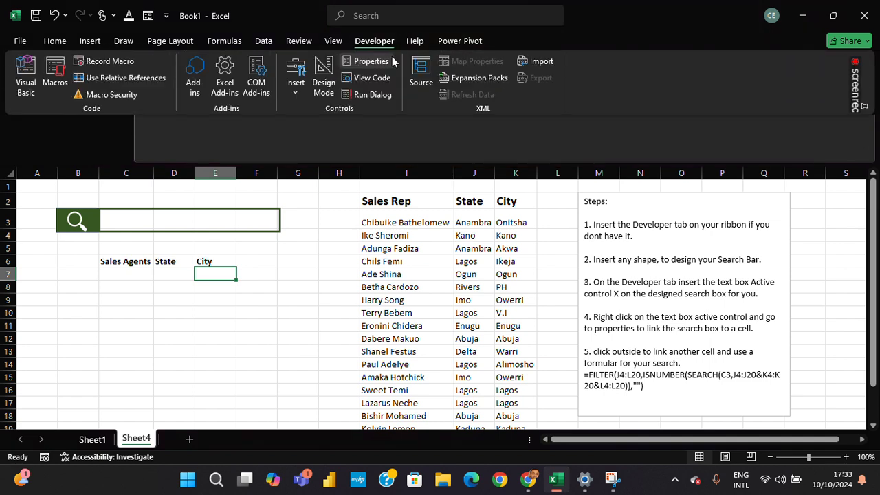
click(295, 96)
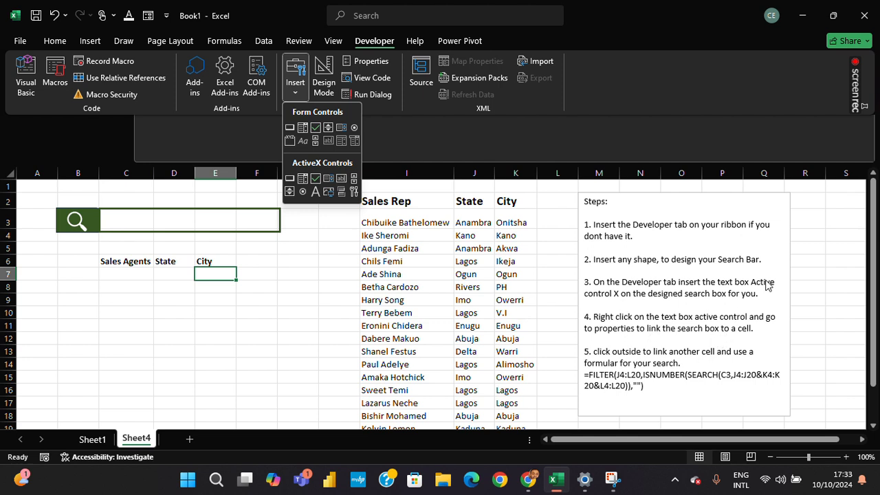
click(342, 185)
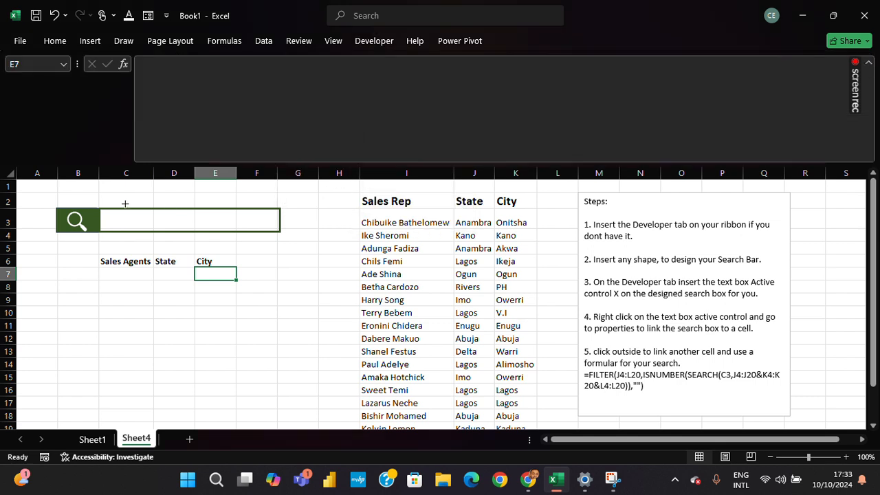
mouse_move(109, 212)
mouse_down()
mouse_move(105, 224)
mouse_move(277, 229)
mouse_up()
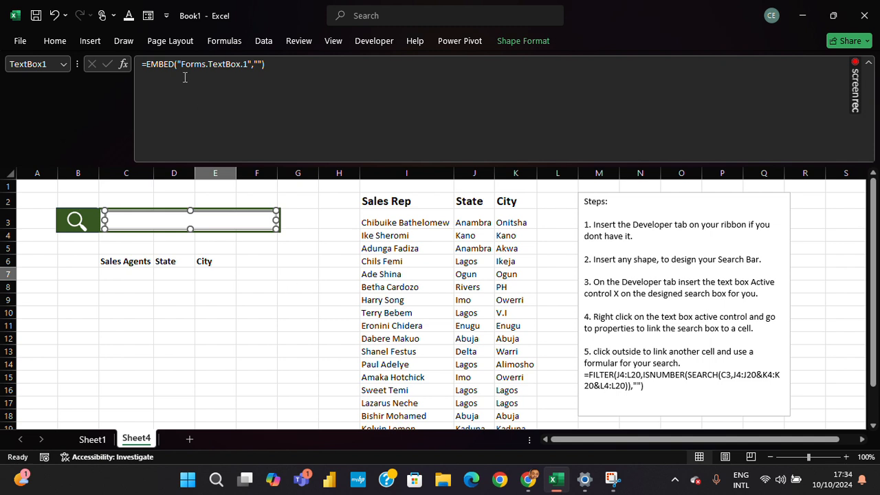
Set the search bar text box's LinkedCell property to C3.
right_click(128, 220)
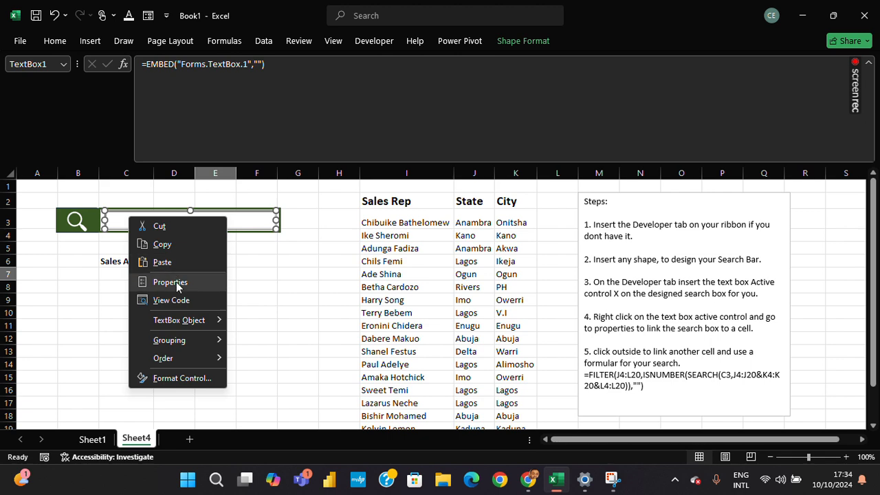
click(177, 282)
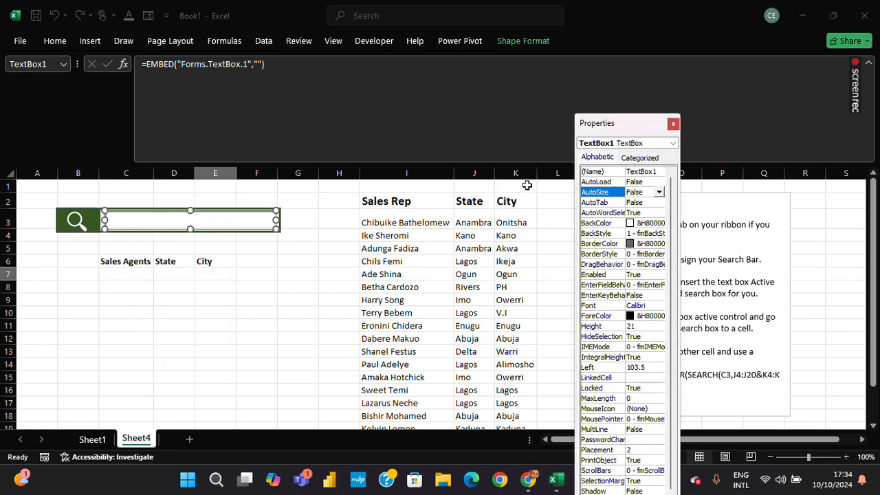
drag(632, 124, 654, 44)
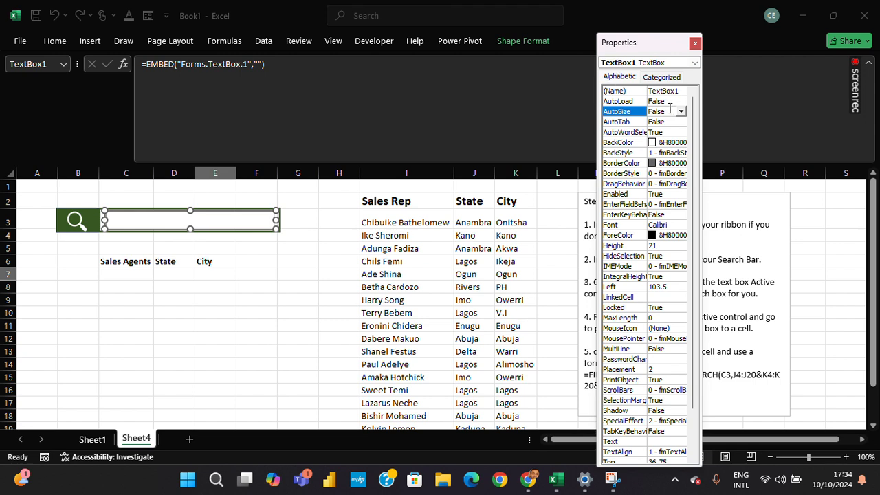
drag(692, 160, 696, 212)
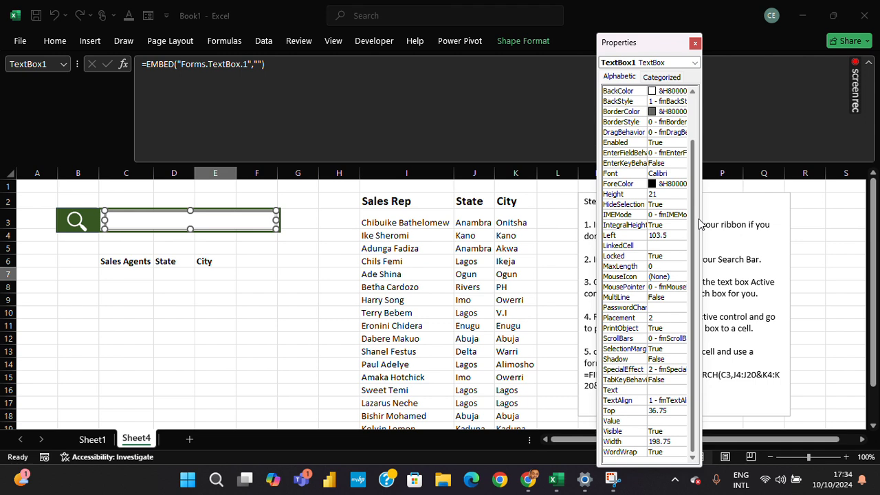
click(657, 246)
click(659, 247)
text(C)
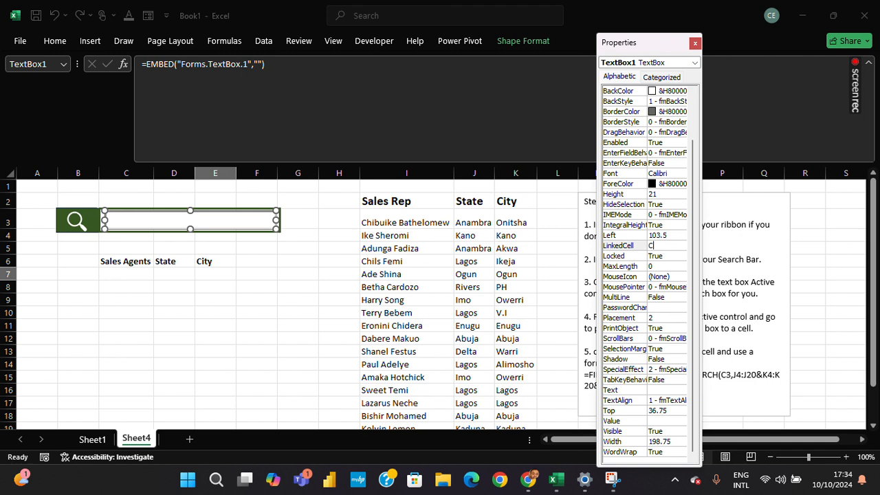
text(3)
Start a FILTER formula in C7 with the sales rep data I3:K22 as its array argument.
click(143, 276)
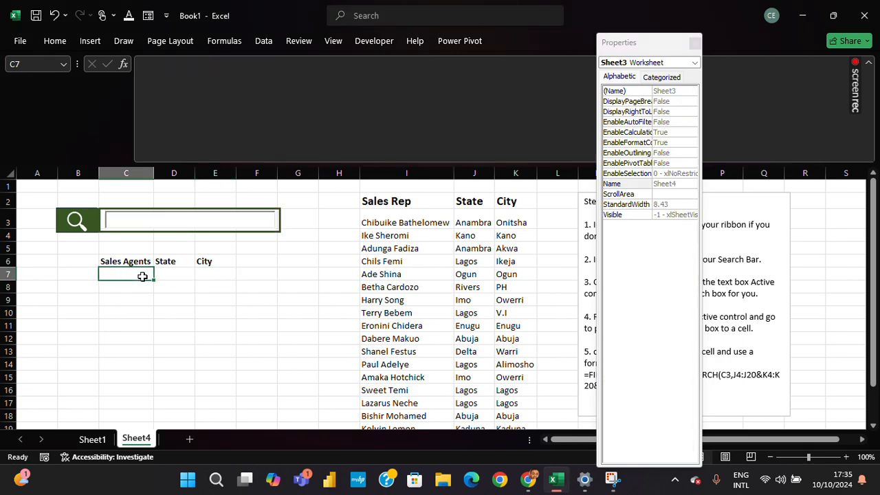
text(=)
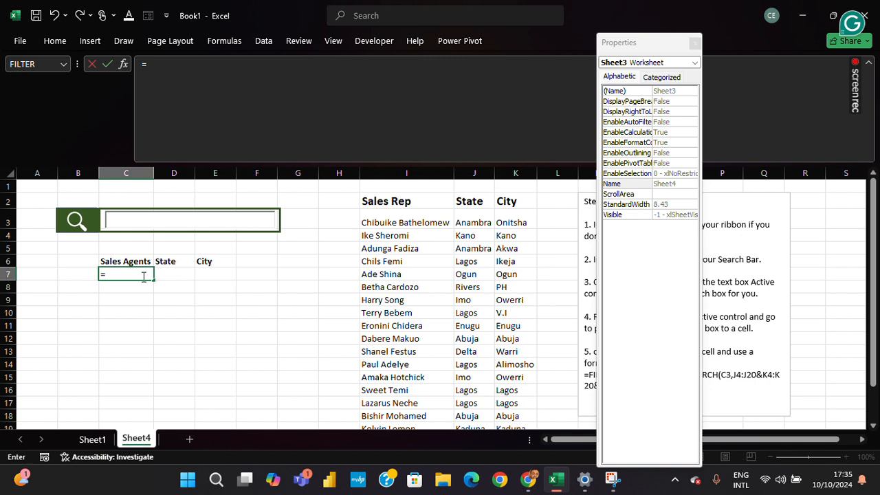
text(Filter)
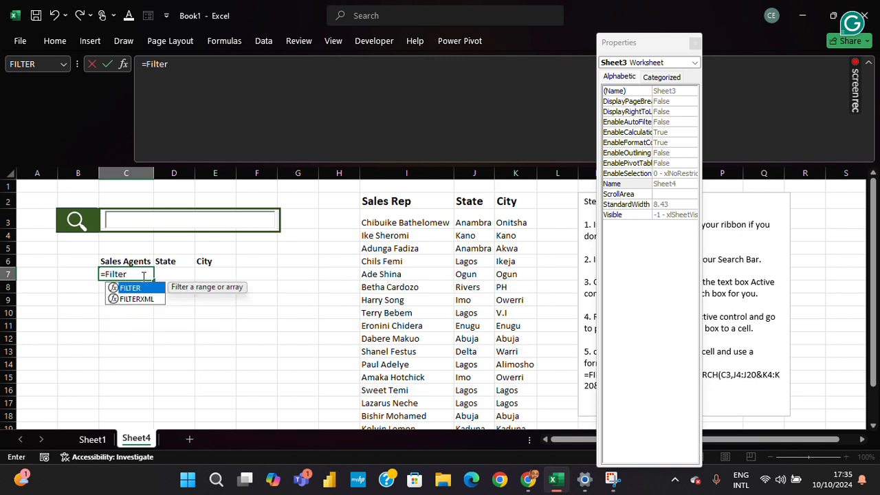
key(Tab)
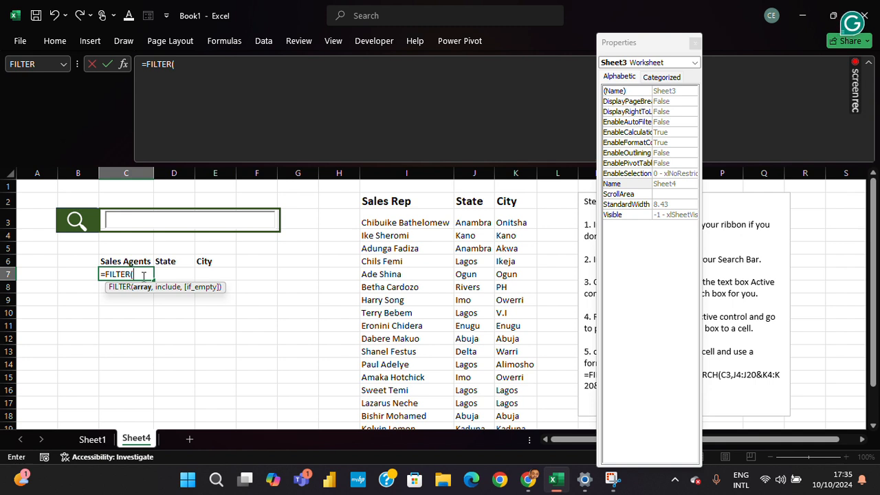
key(BackSpace)
key(BackSpace)
key(BackSpace)
key(BackSpace)
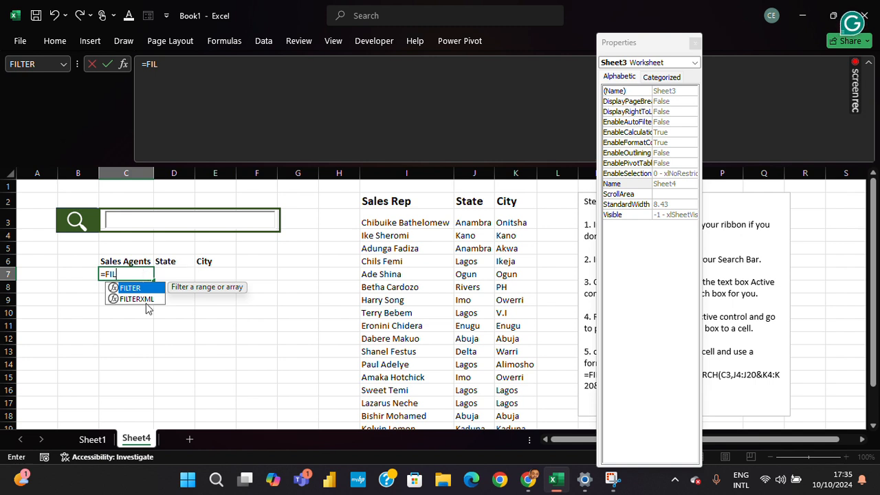
double_click(157, 289)
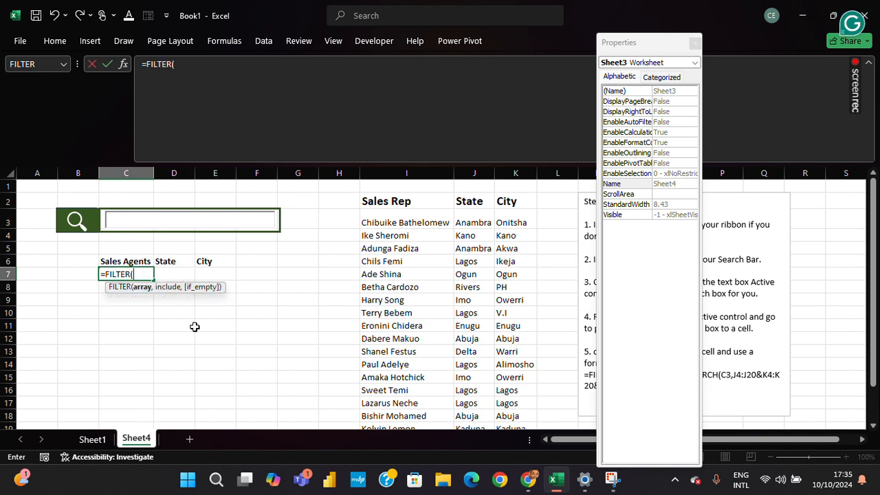
drag(368, 214, 501, 404)
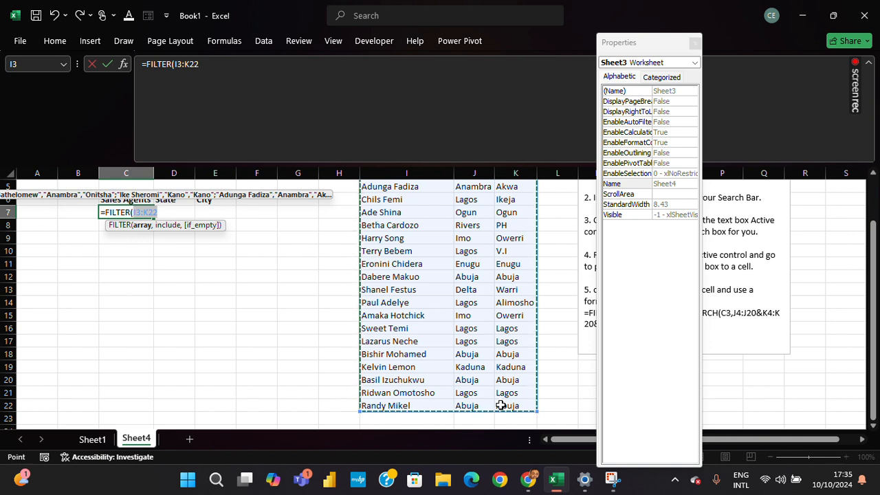
click(373, 24)
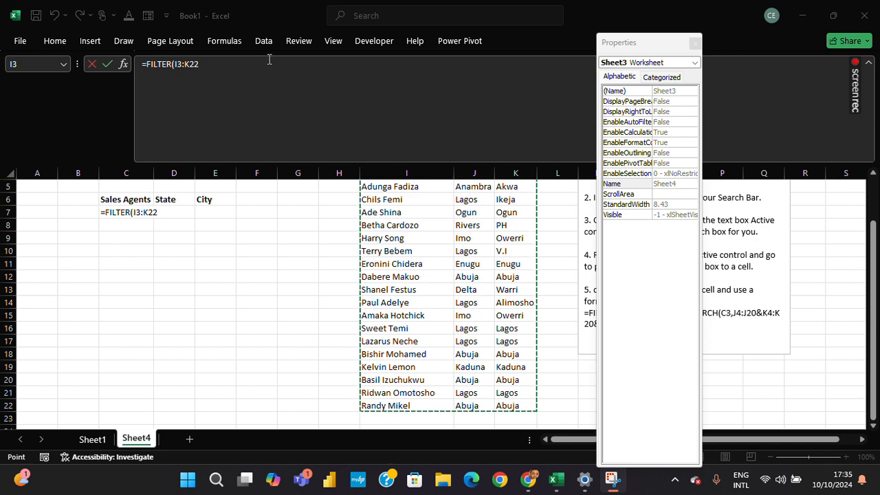
click(249, 75)
text(,)
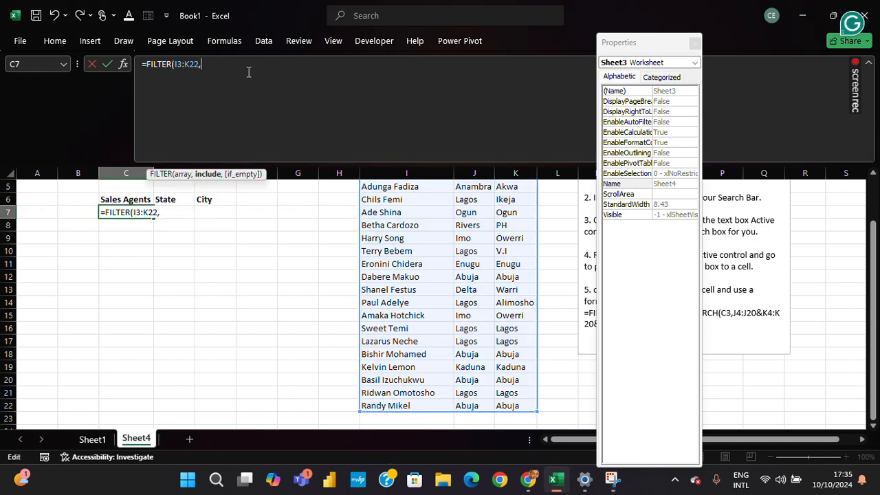
text(isn)
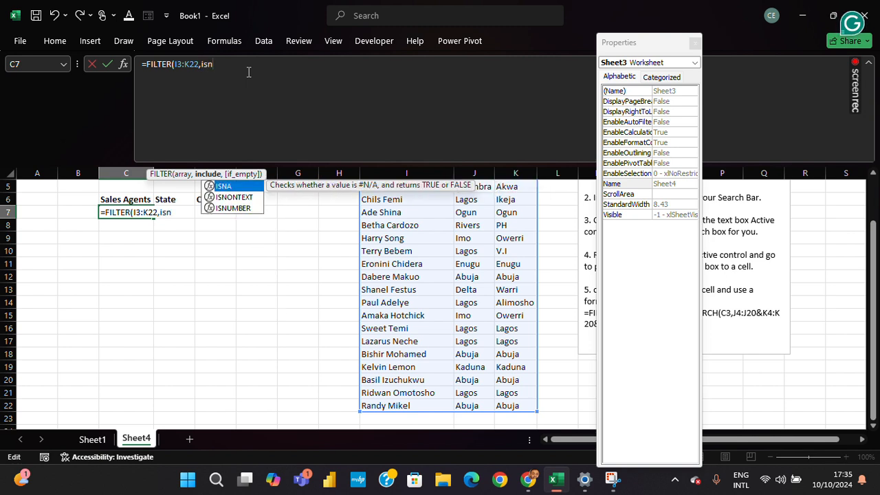
Build the formula's include argument with ISNUMBER and a nested SEARCH that uses C3 as the find text.
key(Down)
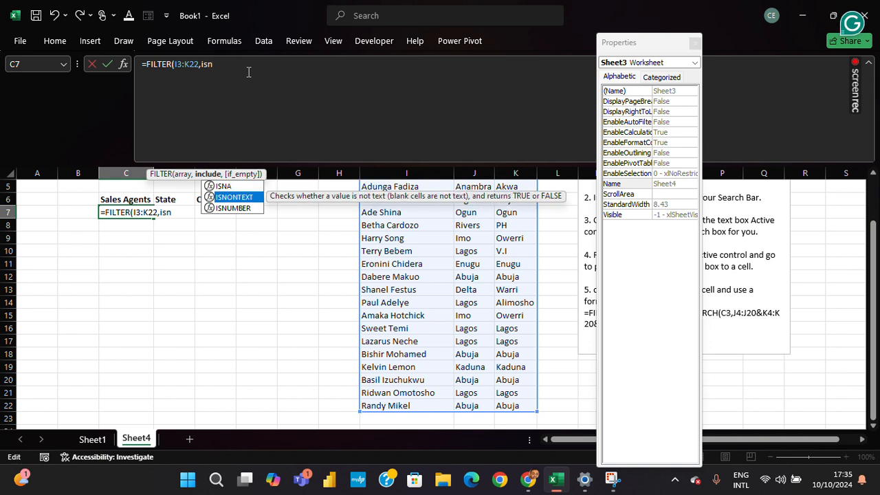
key(Down)
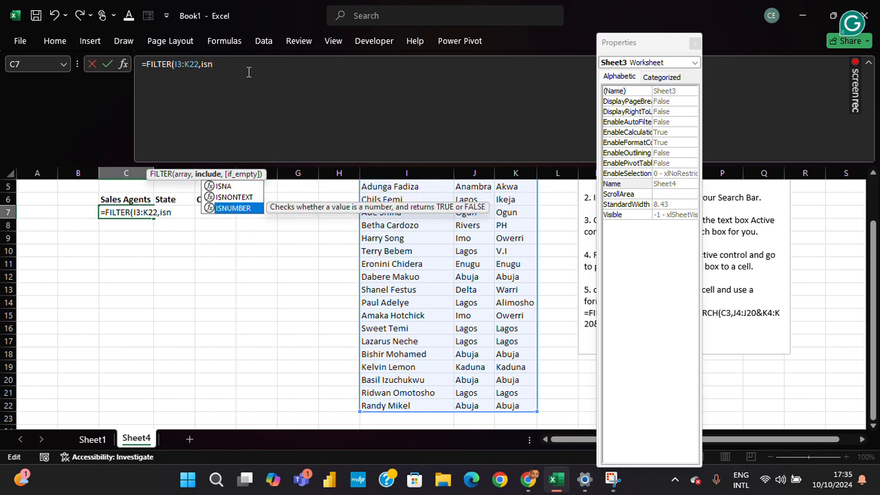
key(Tab)
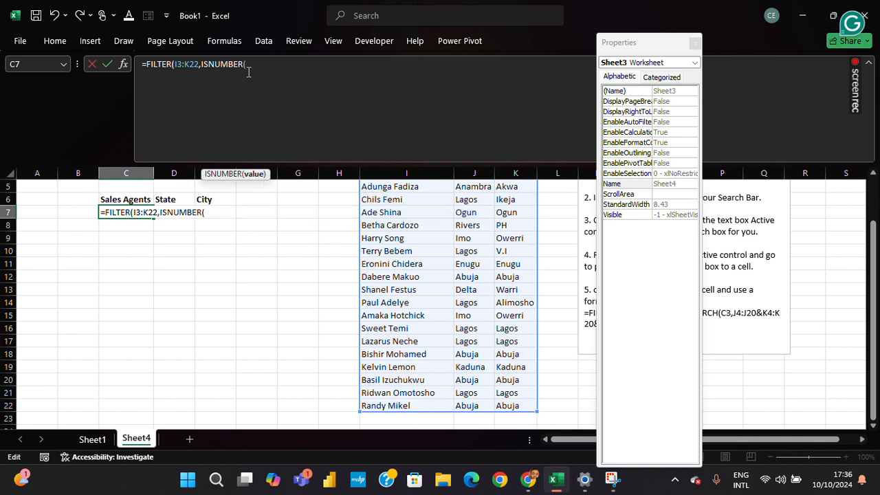
text(se)
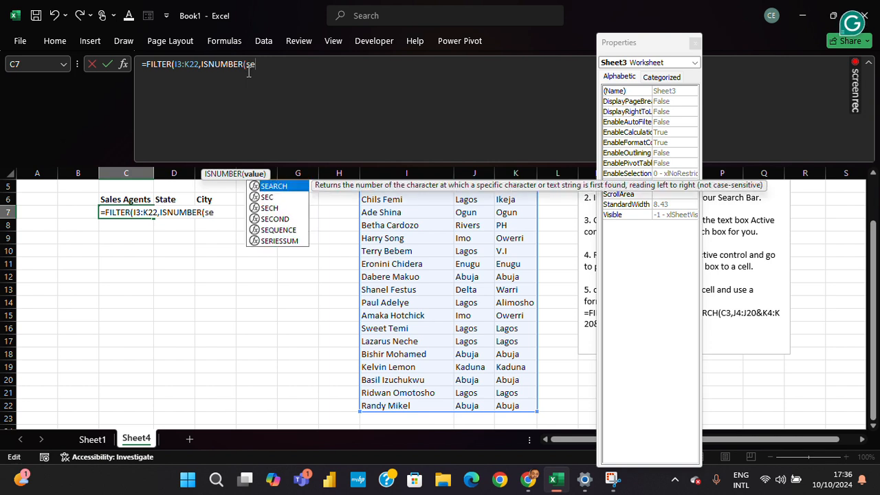
double_click(275, 186)
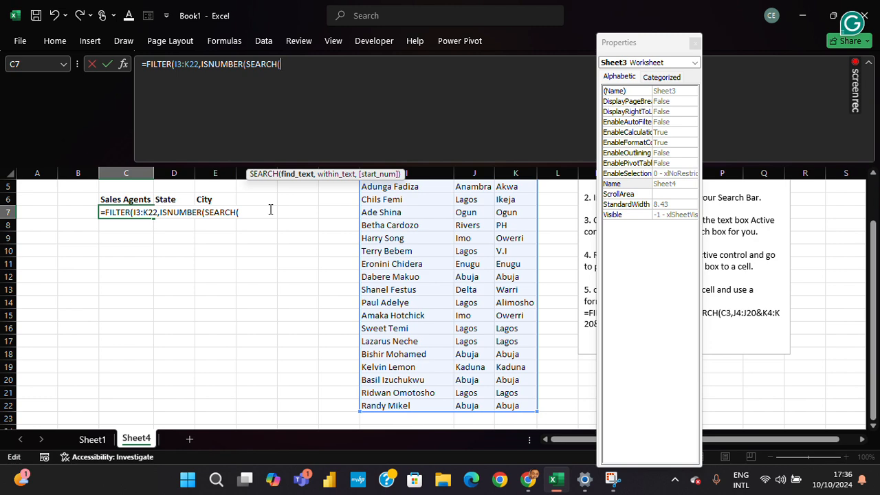
drag(872, 265, 873, 233)
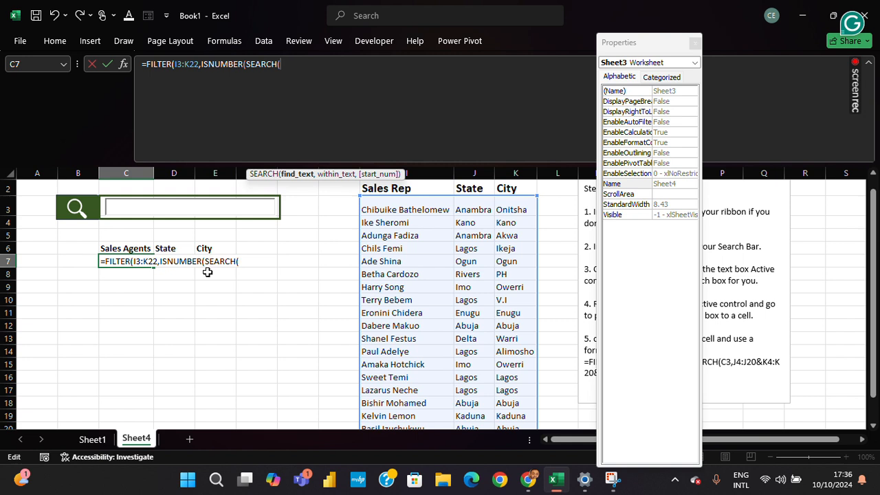
text(C)
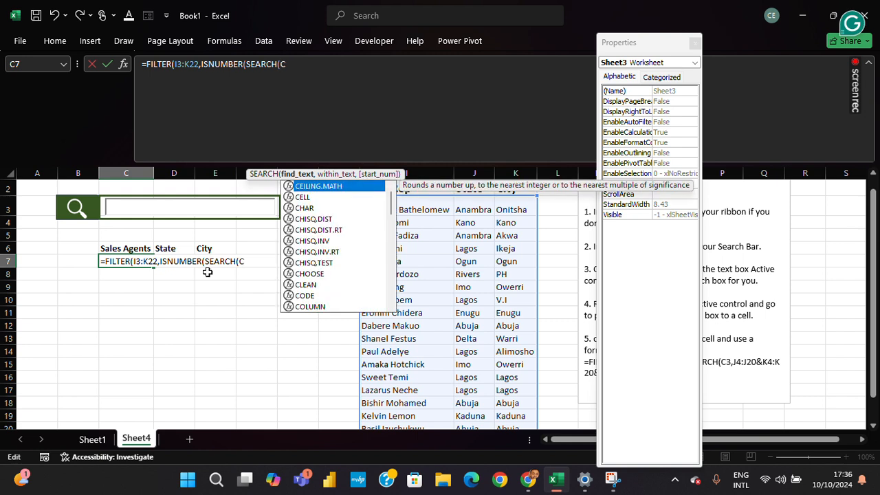
text(3)
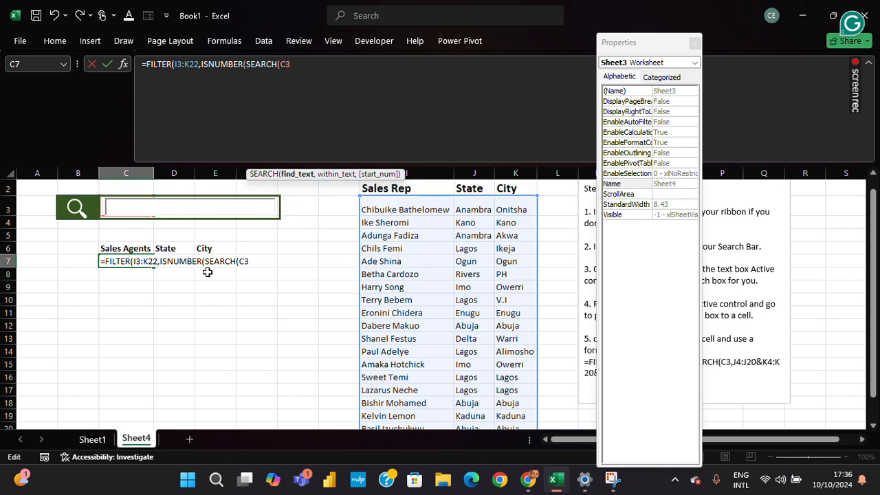
text(,)
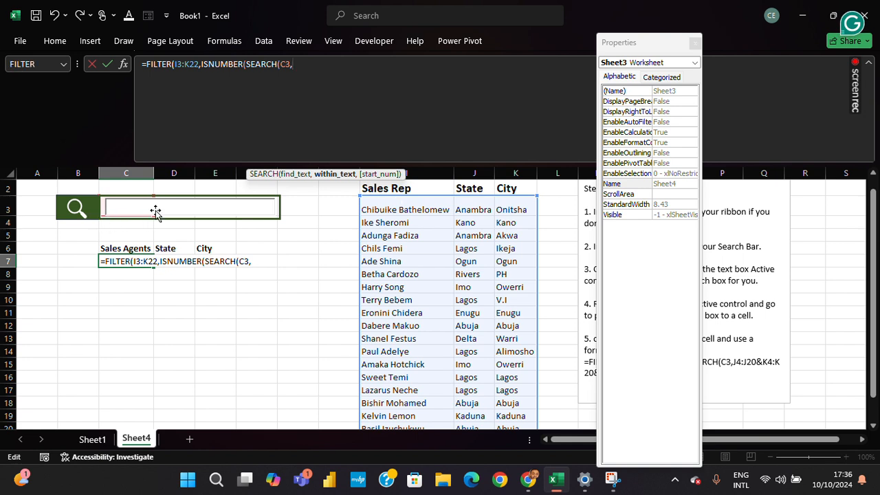
Set the SEARCH function's within_text to I3:I22&J3:J22&K3:K22 and close the function.
drag(376, 206, 401, 407)
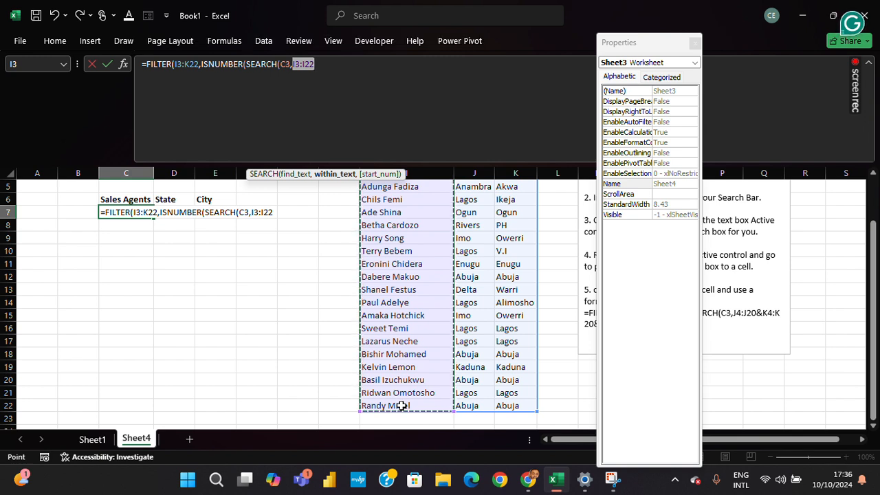
text(&)
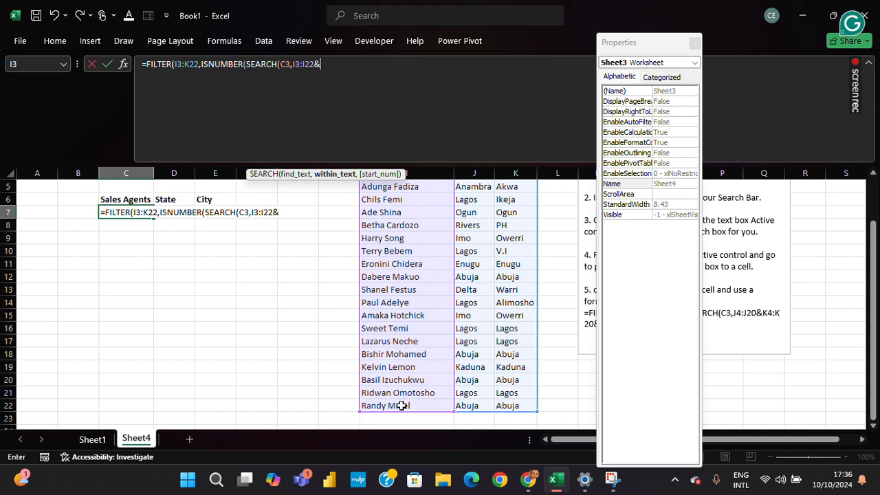
drag(873, 352, 873, 310)
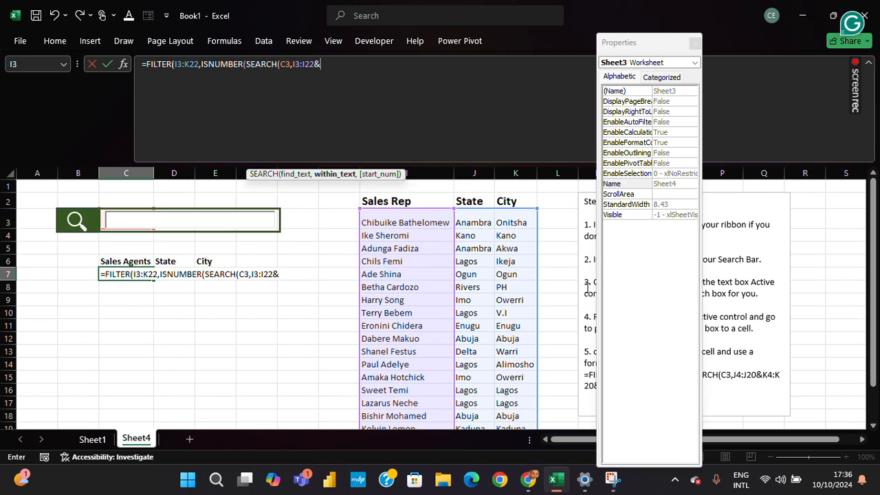
click(476, 215)
drag(477, 215, 473, 406)
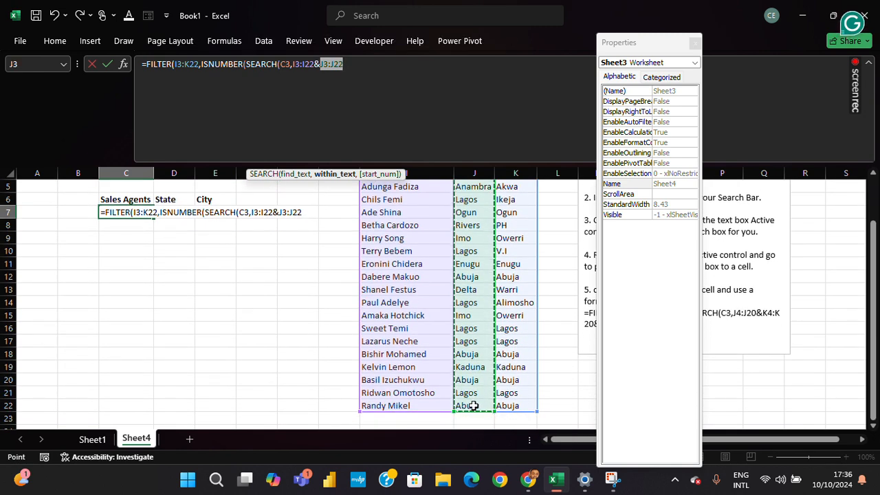
text(&)
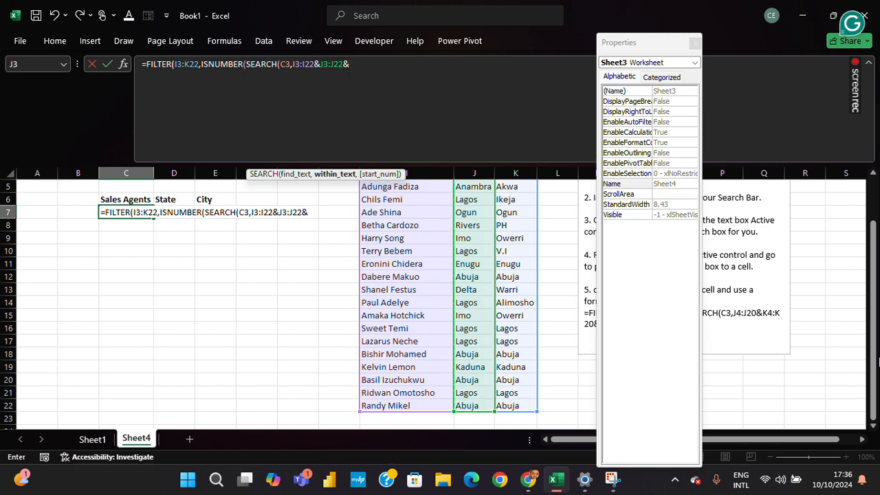
scroll(874, 364, up, 2)
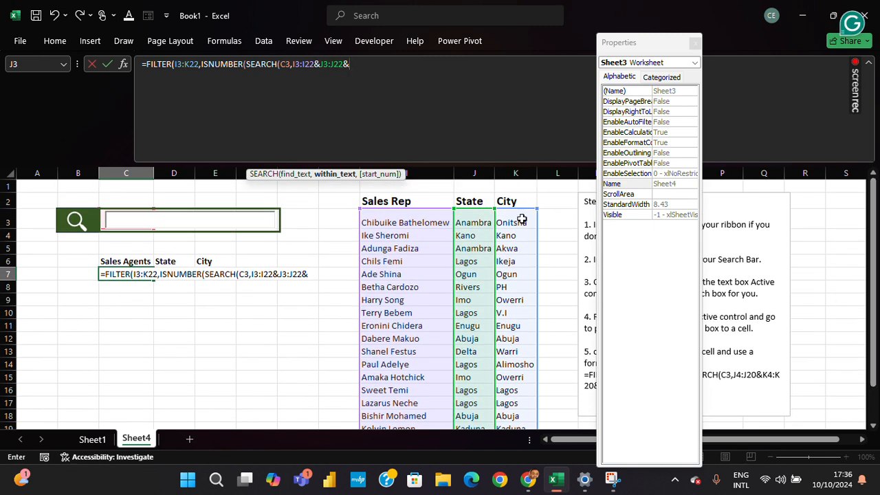
drag(522, 219, 519, 410)
text())
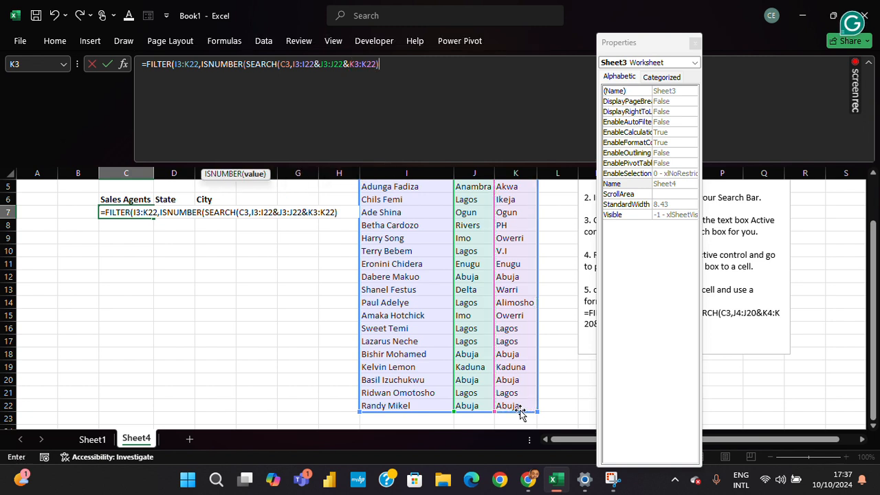
text())
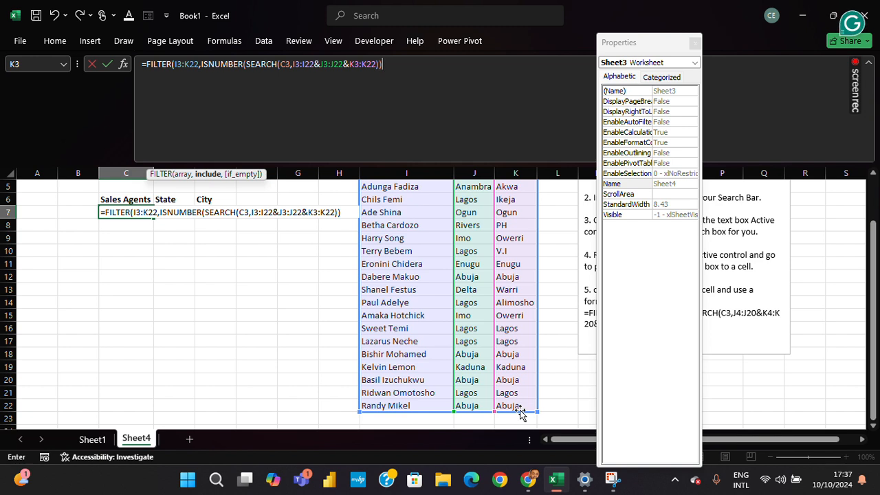
text(,)
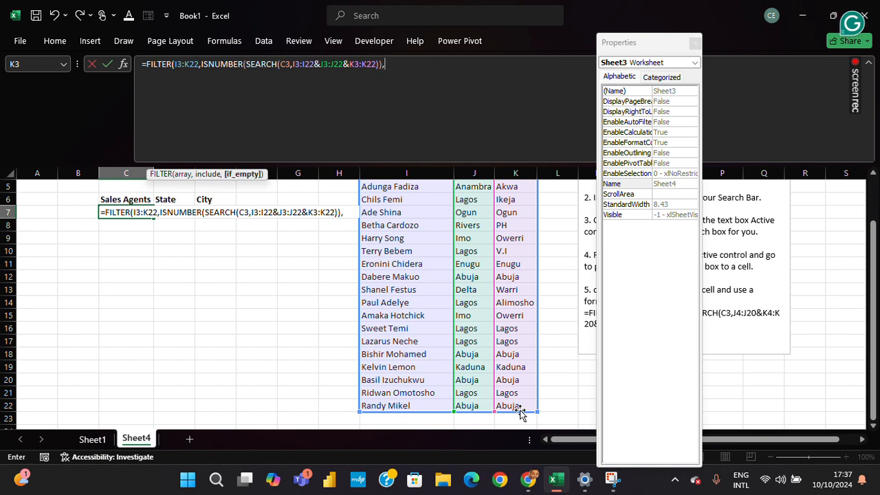
Close ISNUMBER, add an empty string "" as FILTER's if_empty argument, and enter the finished formula.
text("")
text())
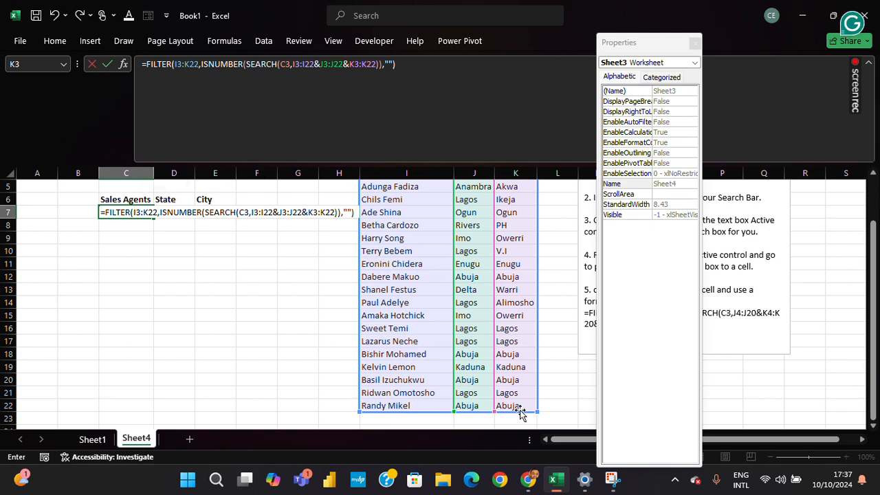
key(Return)
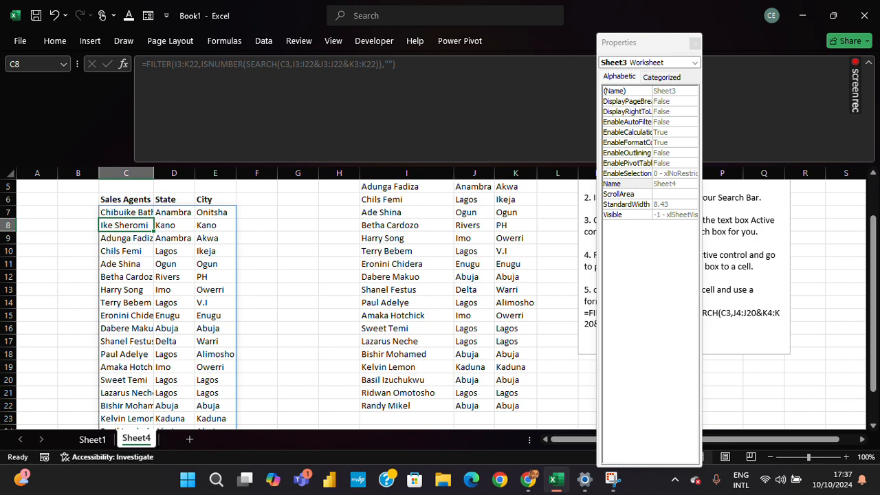
Turn off Design Mode for the ActiveX controls and close the Properties window.
drag(872, 257, 863, 181)
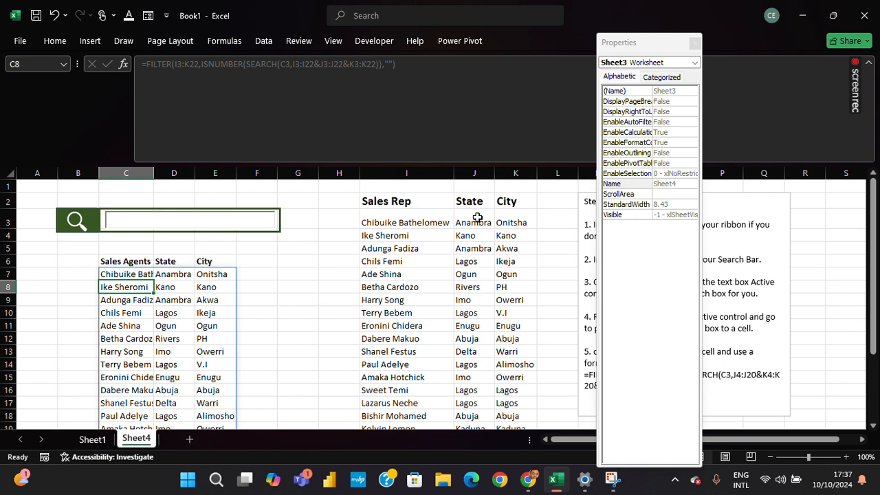
click(374, 41)
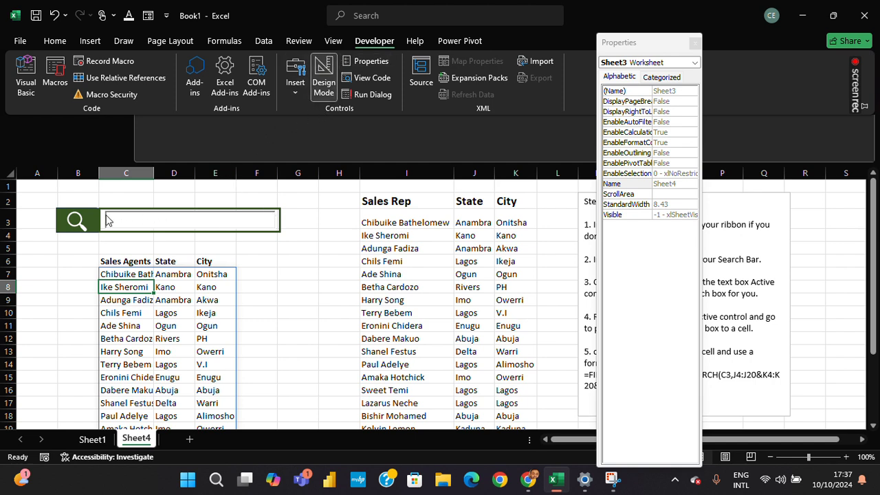
click(321, 69)
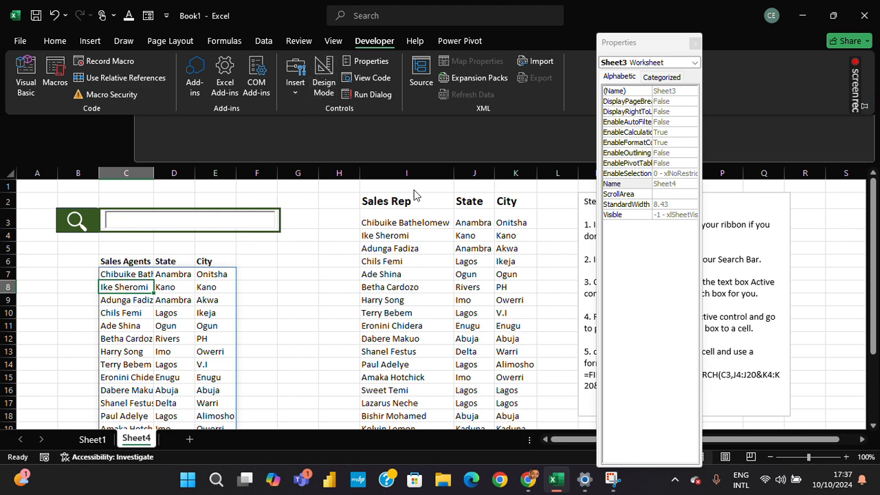
click(644, 42)
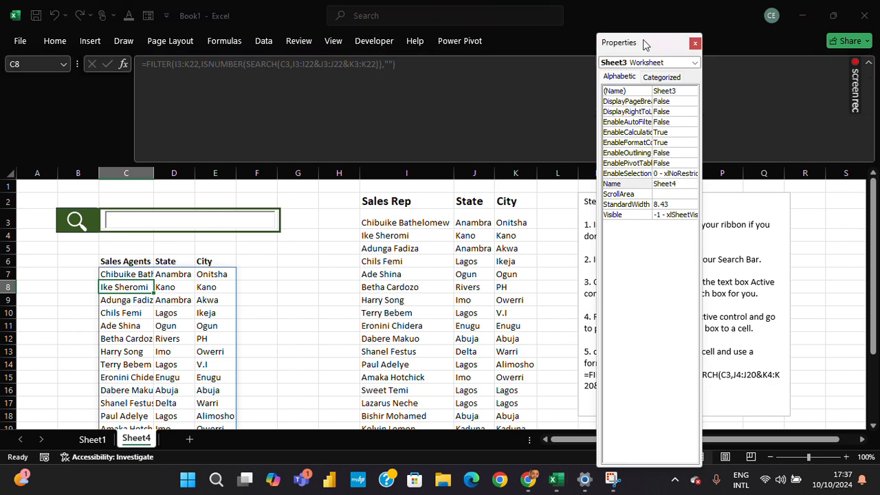
click(695, 43)
Test the search box with the first name of the sales rep in I4, and autofit column C to the results.
click(167, 227)
text(Ike Sh)
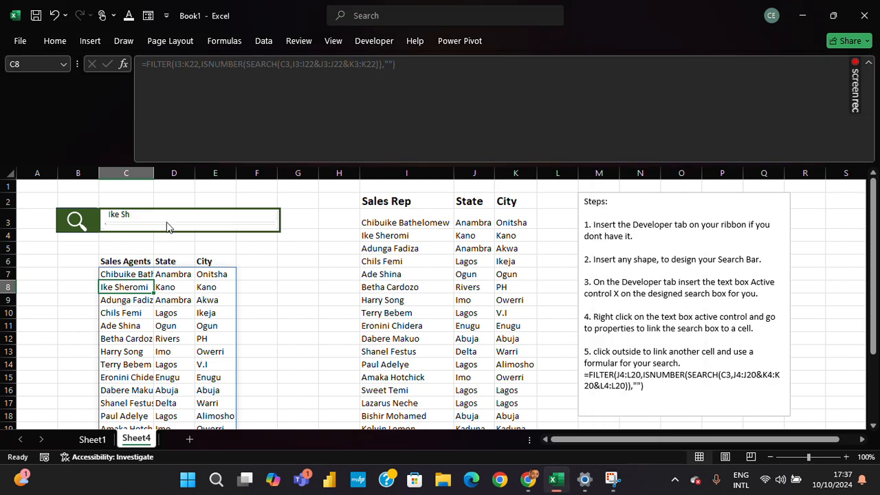
key(BackSpace)
key(BackSpace)
key(BackSpace)
key(BackSpace)
key(BackSpace)
key(BackSpace)
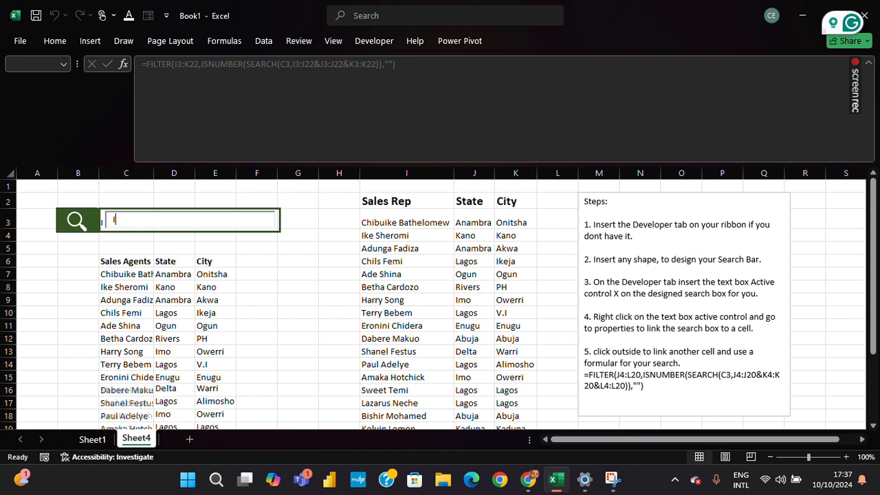
text(Ike)
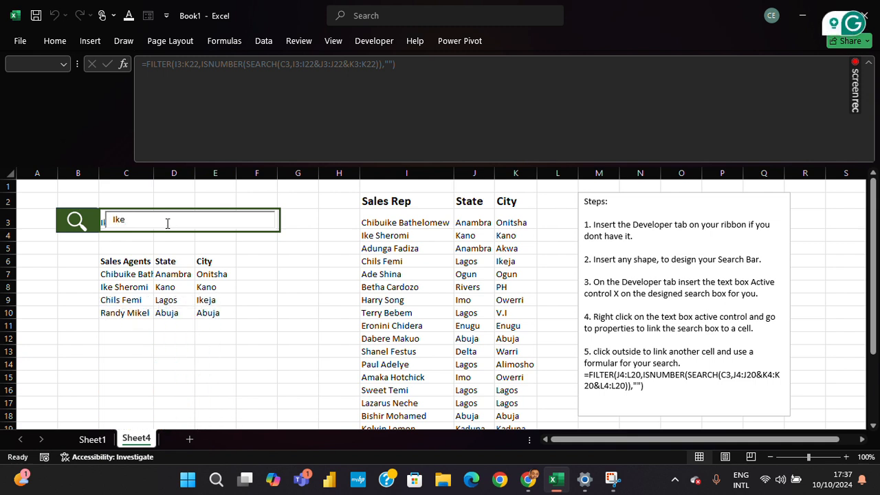
double_click(153, 173)
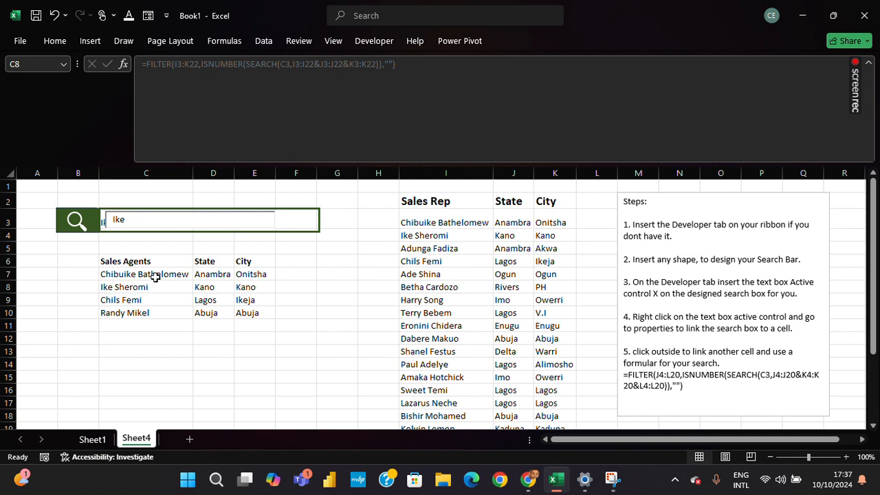
Clear the search box and search for the full name of the sales rep in I6.
click(162, 225)
key(BackSpace)
key(BackSpace)
key(BackSpace)
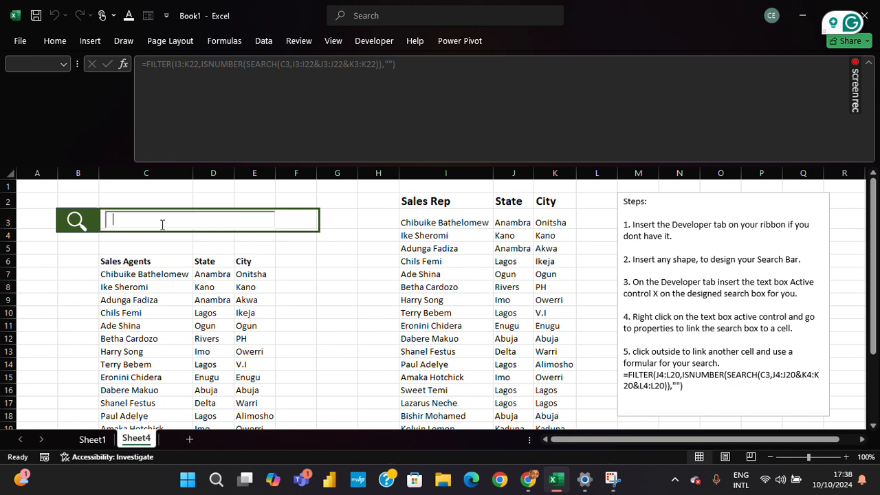
text(Chik)
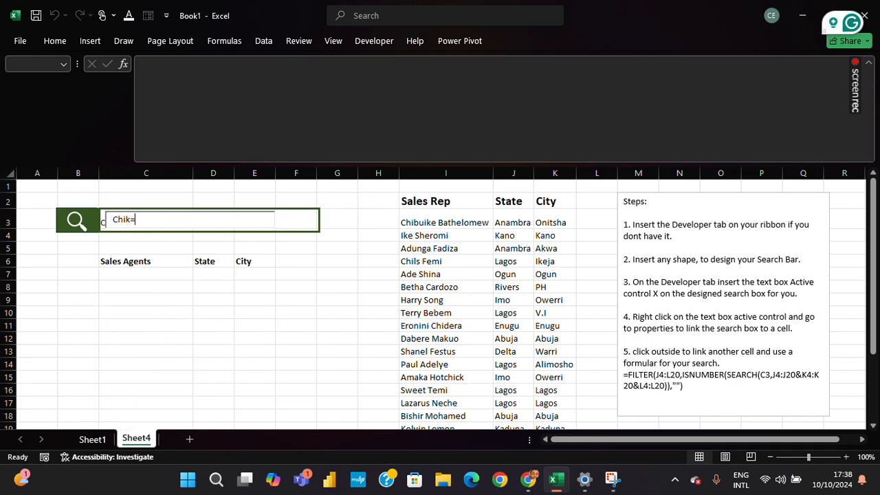
key(BackSpace)
text(ls)
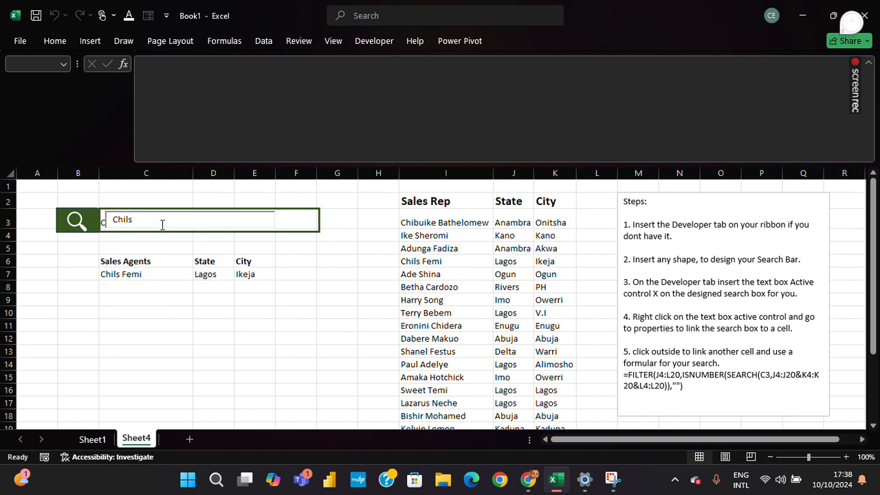
text( Fem)
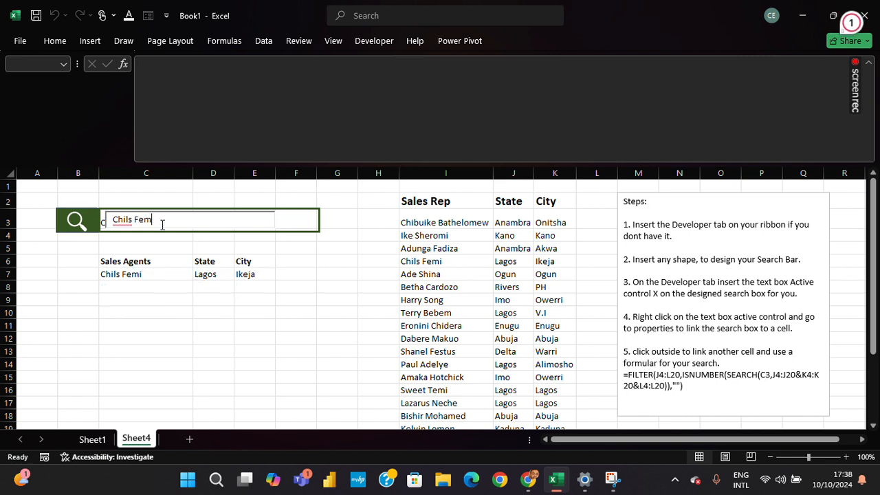